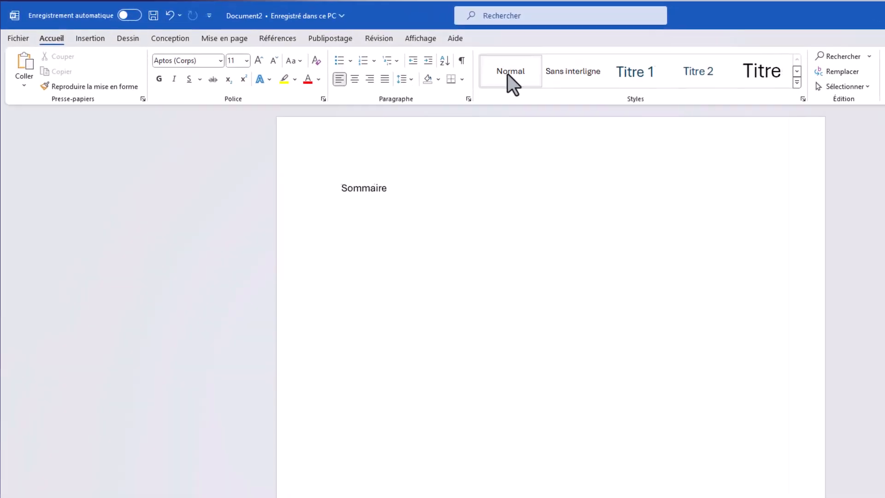
Step: Modify the Normal style to use the Roboto font at 12 pt
right_click(513, 73)
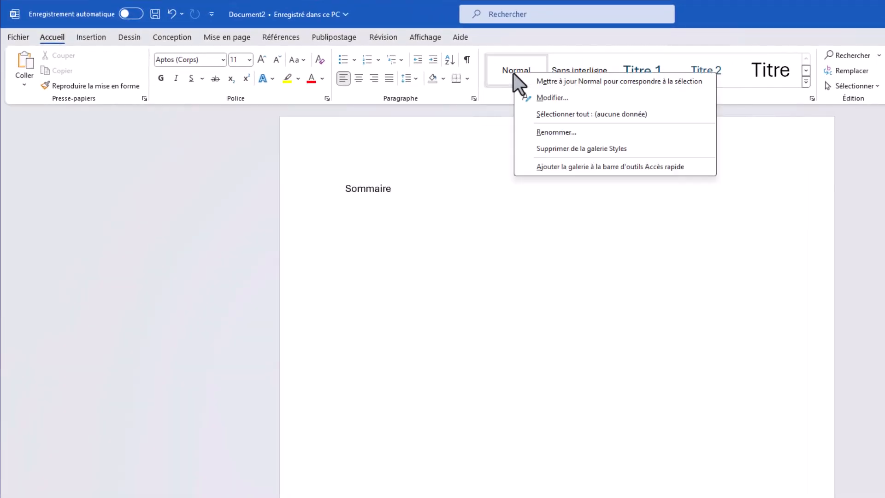
click(550, 98)
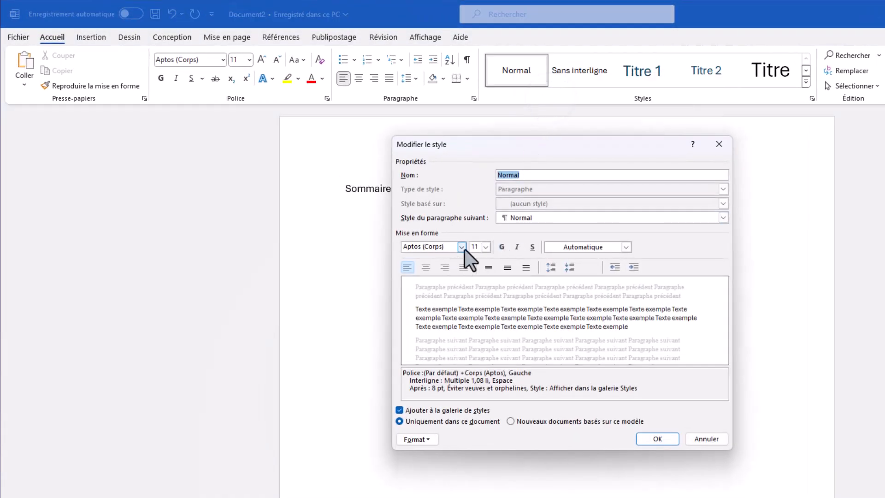
click(462, 248)
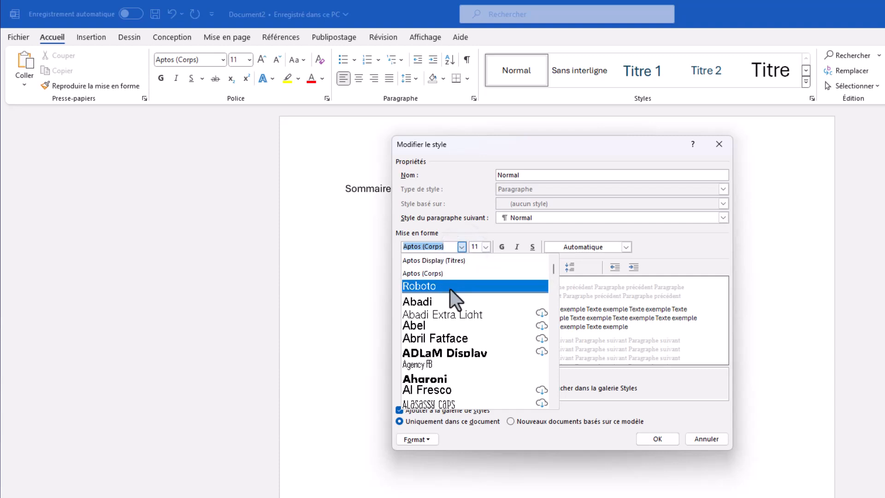
click(450, 286)
click(485, 247)
click(475, 289)
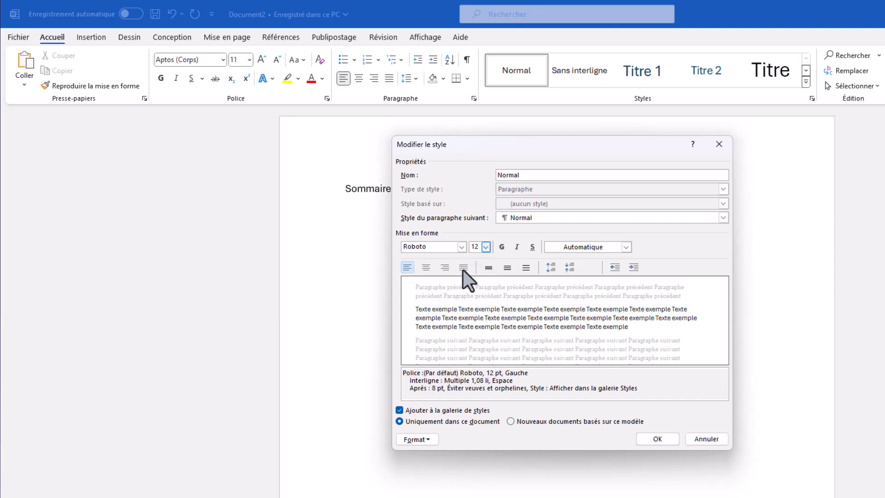
Step: Give the Normal style justified alignment and double line spacing, and apply the style changes
click(463, 267)
click(526, 268)
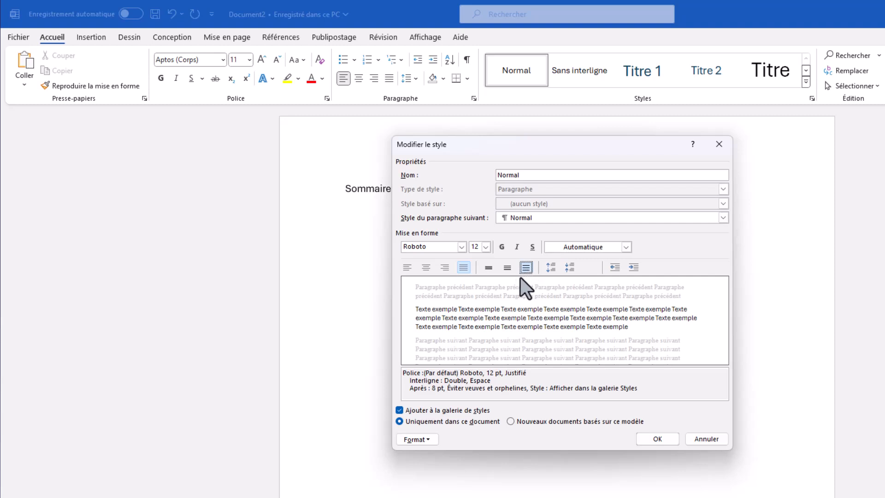
click(658, 438)
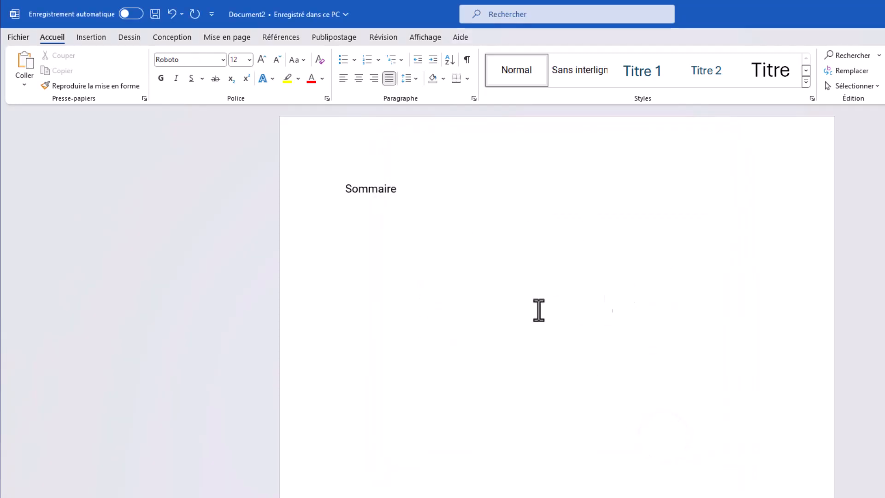
Step: Generate sample text below the Sommaire line with the formula =rand(5,5)
click(363, 236)
text(=rand(5,5)
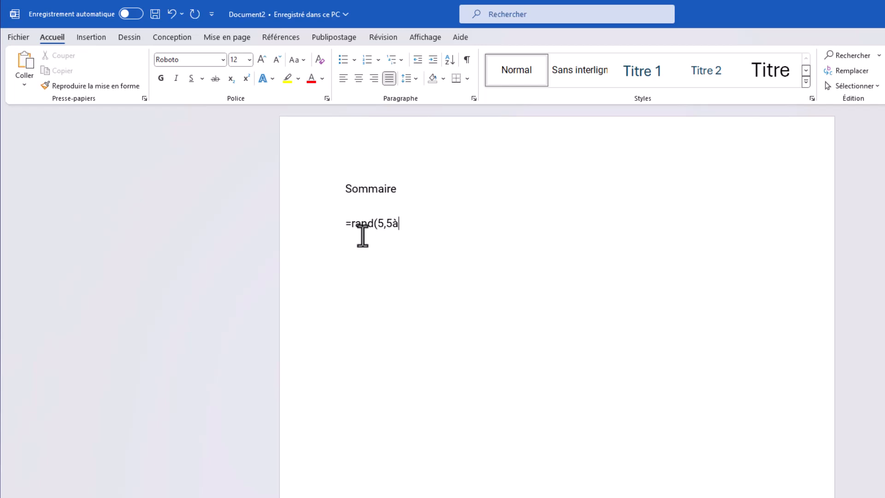
text())
key(Return)
scroll(552, 324, up, 15)
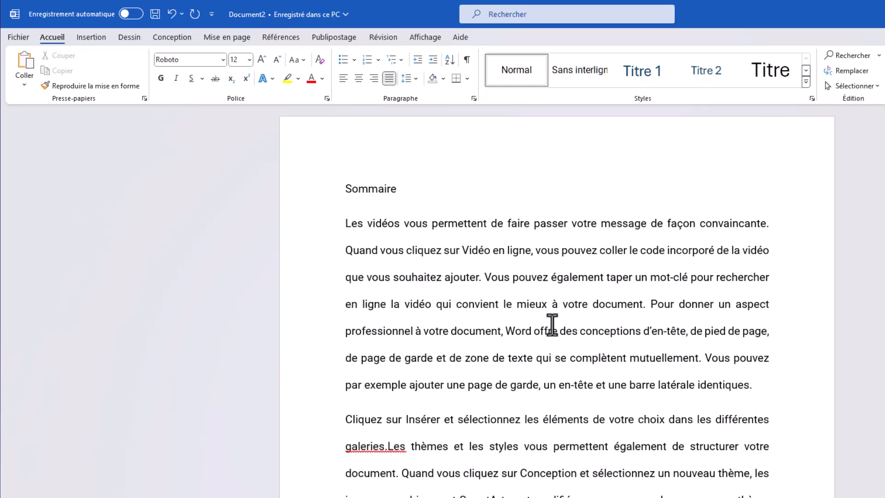
Step: Modify the Titre 1 style to use the Roboto font at 16 pt
right_click(646, 76)
click(690, 103)
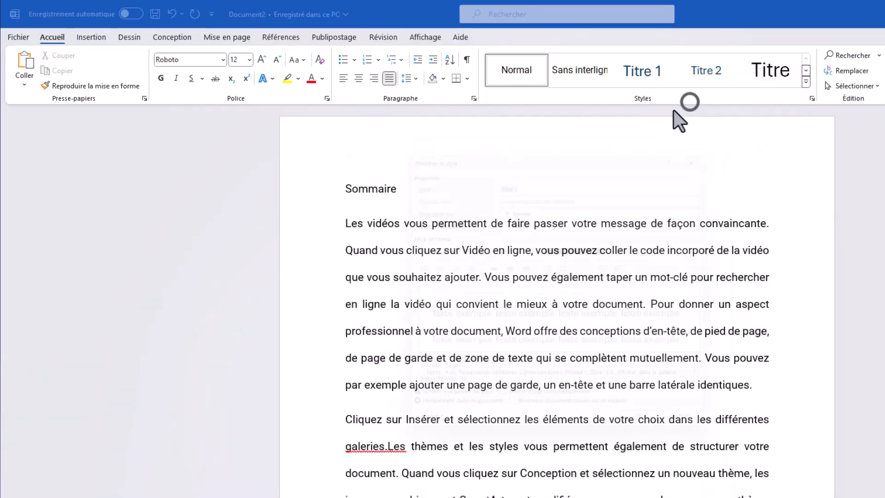
click(462, 248)
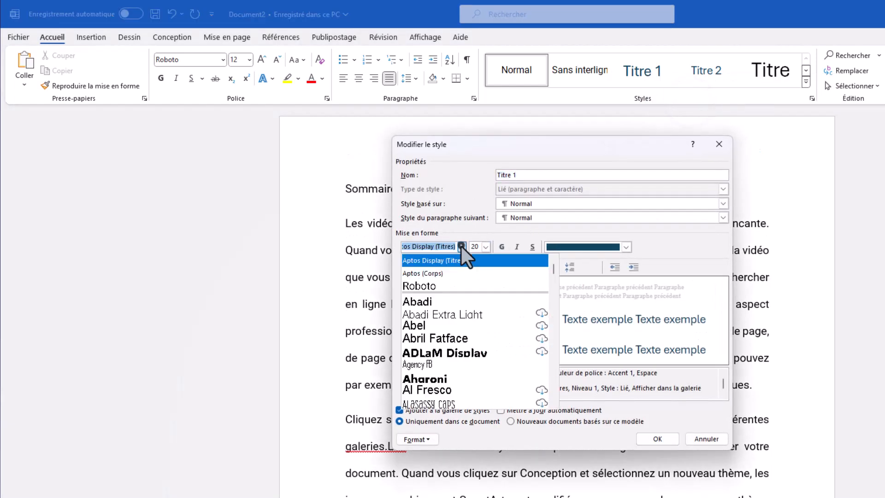
click(445, 287)
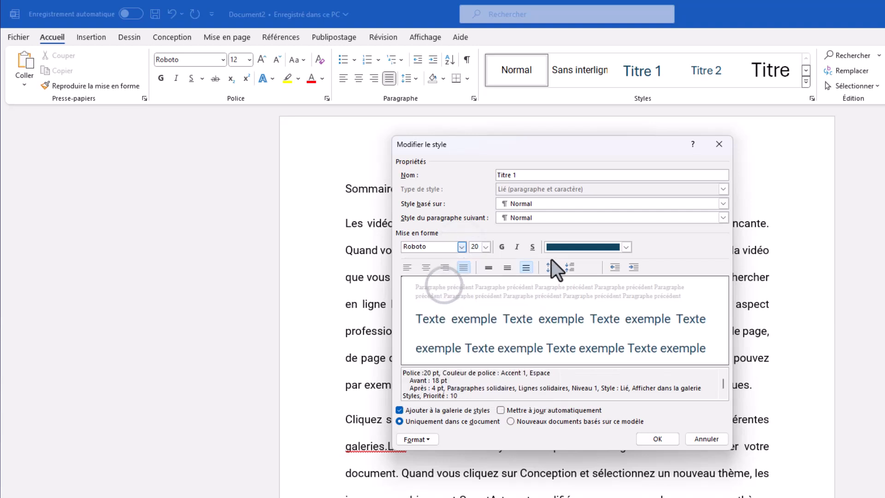
double_click(479, 246)
text(1)
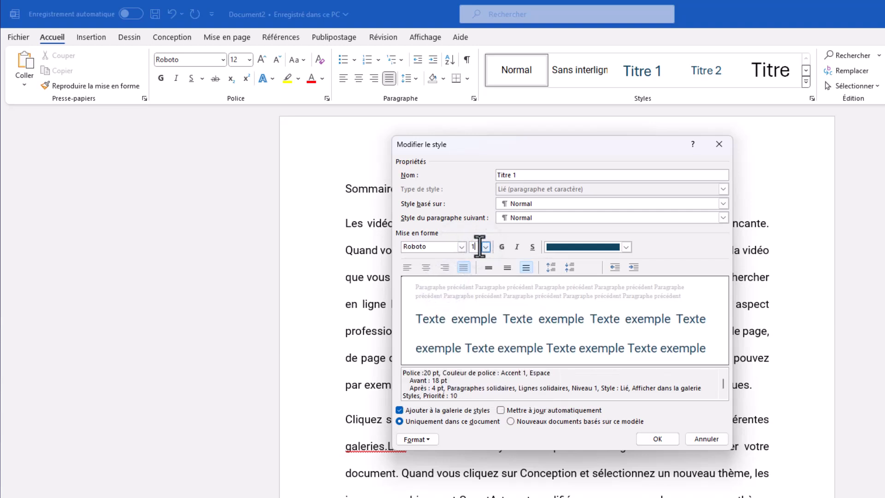
text(6)
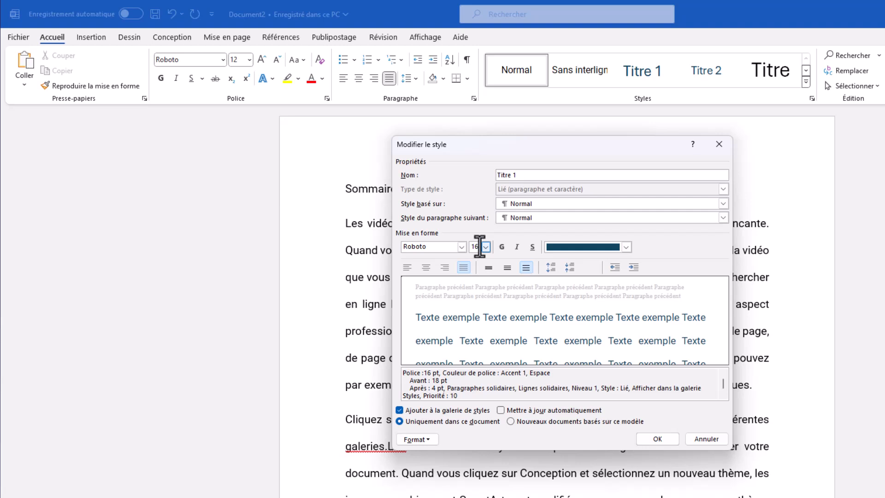
Step: Make the Titre 1 style bold with the Automatique font colour
click(499, 246)
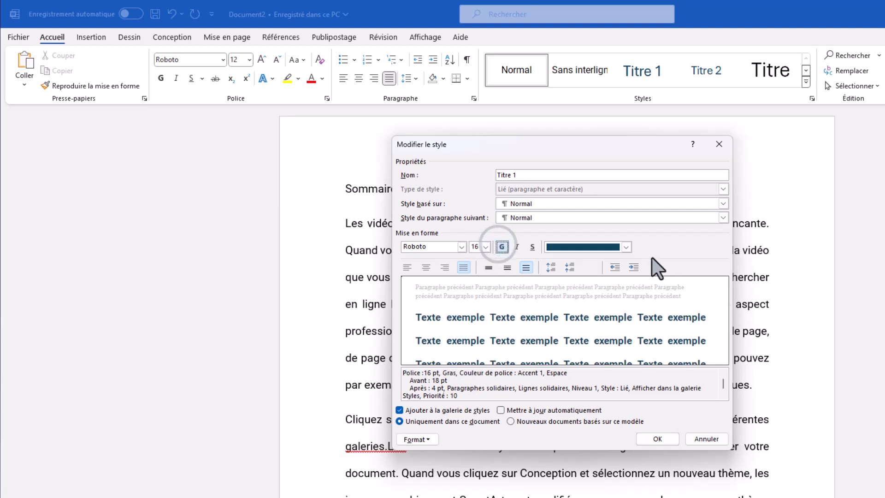
click(626, 247)
click(557, 263)
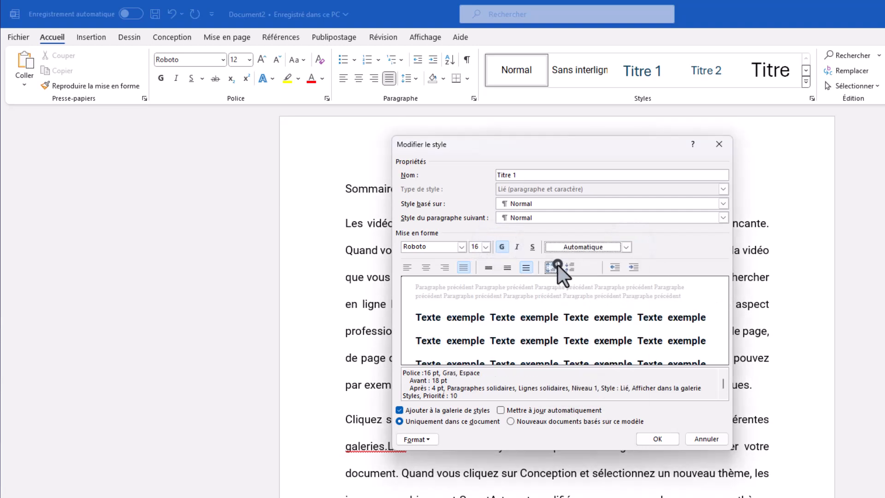
Step: Add Roman numeral numbering (I. II. III.) to the Titre 1 style and apply the style changes
click(427, 439)
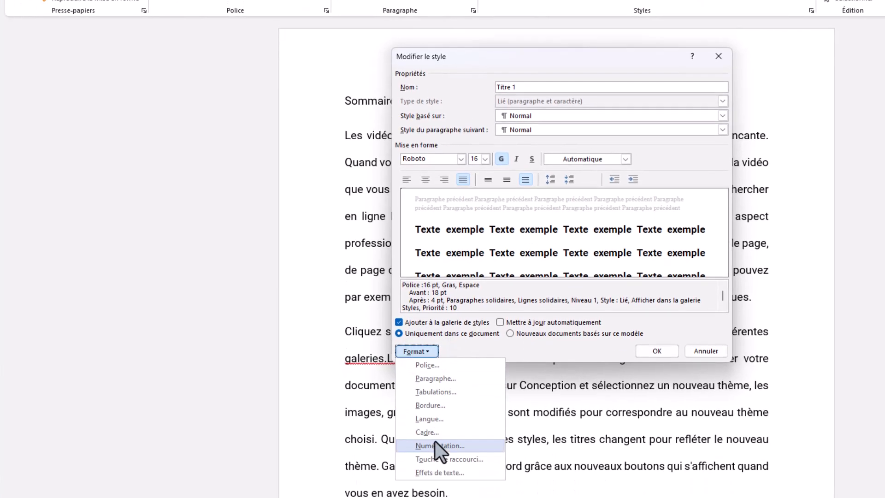
click(438, 445)
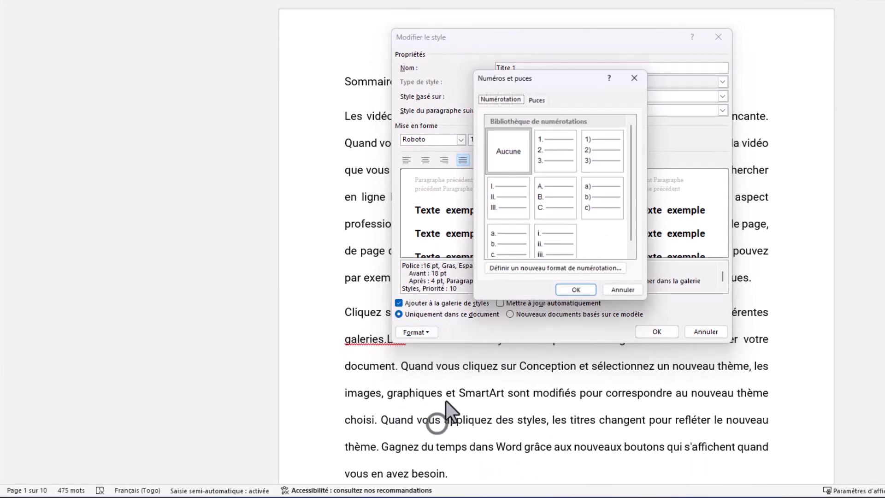
click(500, 196)
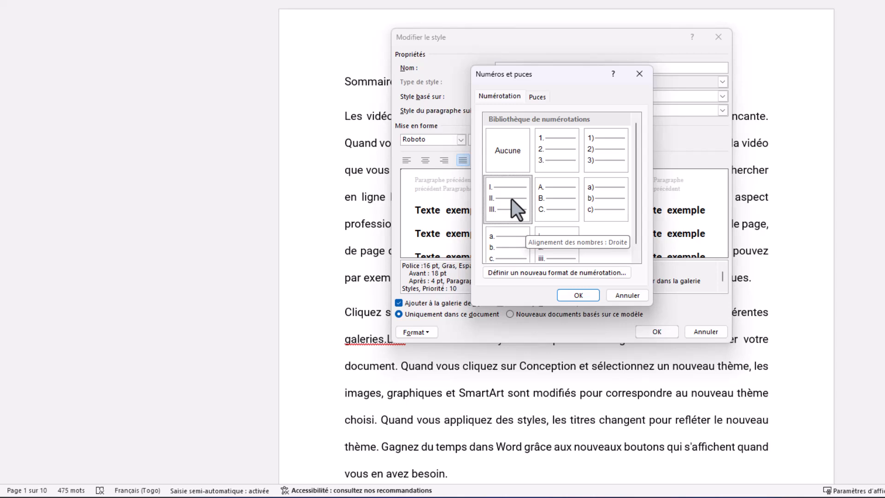
click(569, 294)
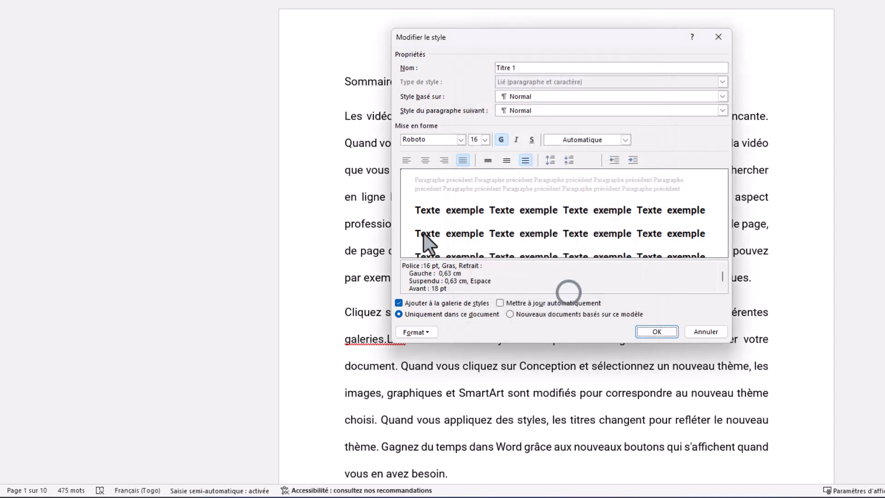
click(658, 332)
Step: Apply the Titre 1 style to the Sommaire line and to the "Grand titre 1" line above the portrait image
click(368, 83)
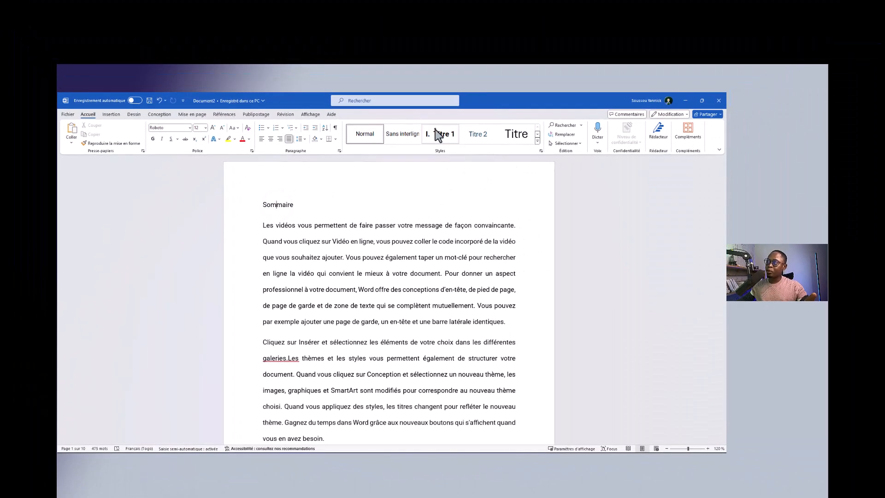
click(436, 130)
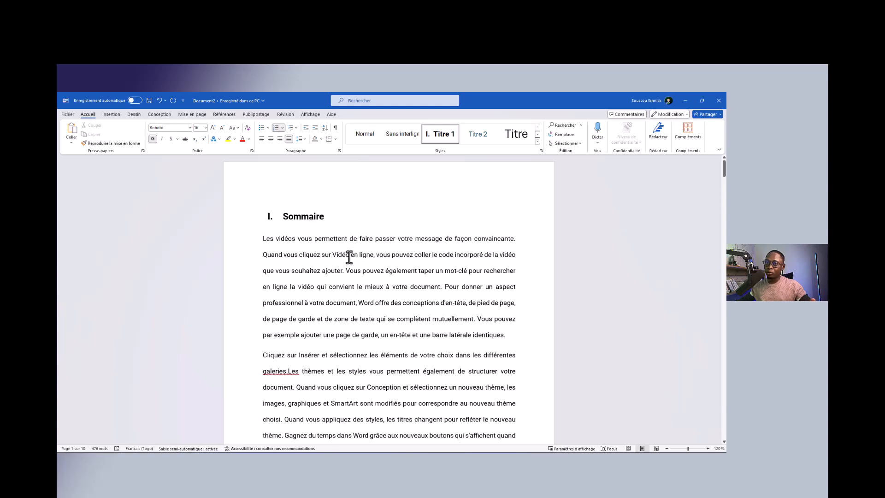
scroll(388, 272, down, 7)
scroll(387, 272, down, 15)
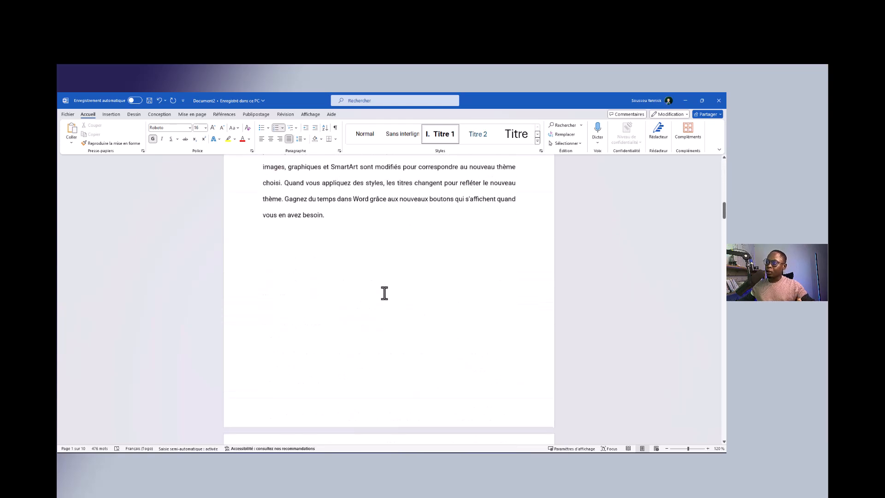
scroll(385, 293, down, 10)
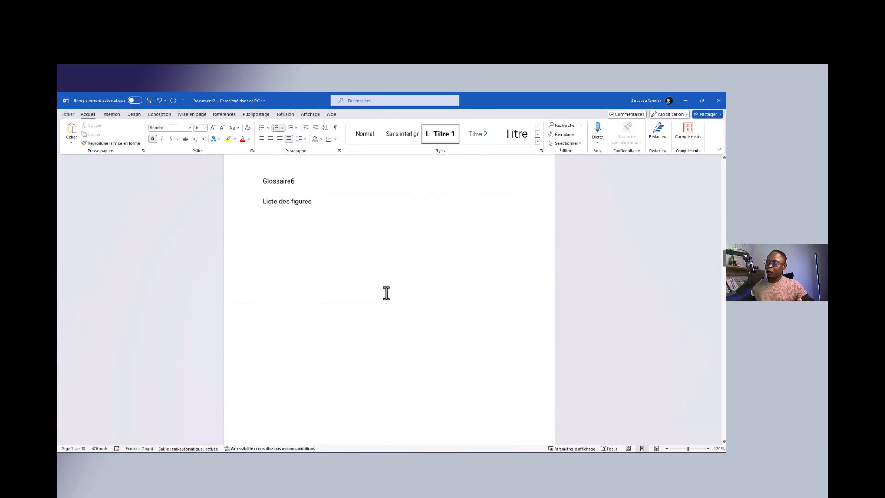
scroll(368, 286, up, 1)
scroll(317, 253, down, 15)
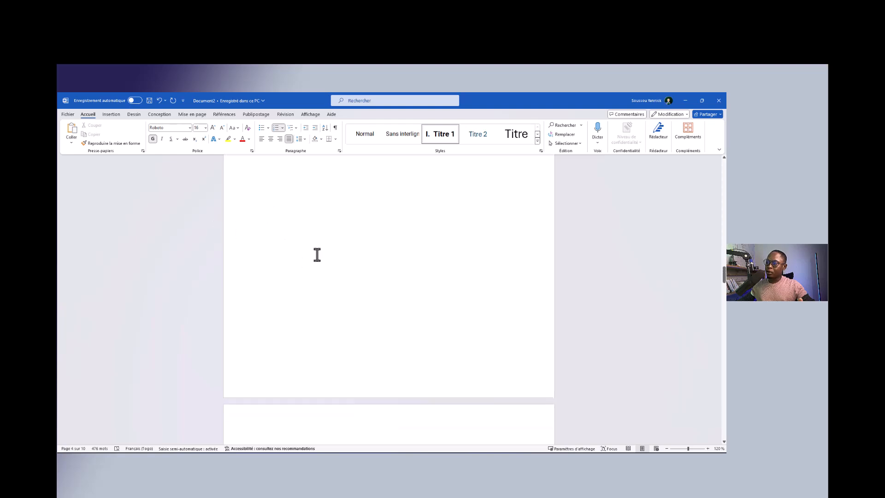
scroll(332, 247, down, 15)
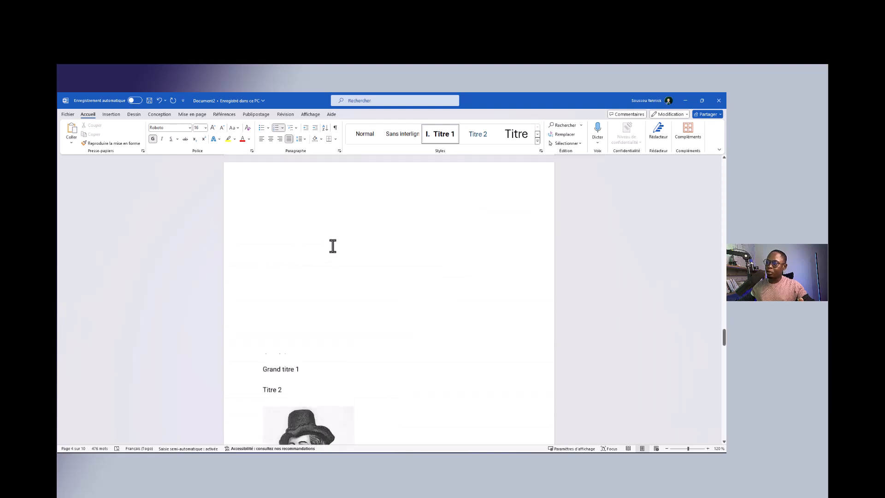
click(285, 252)
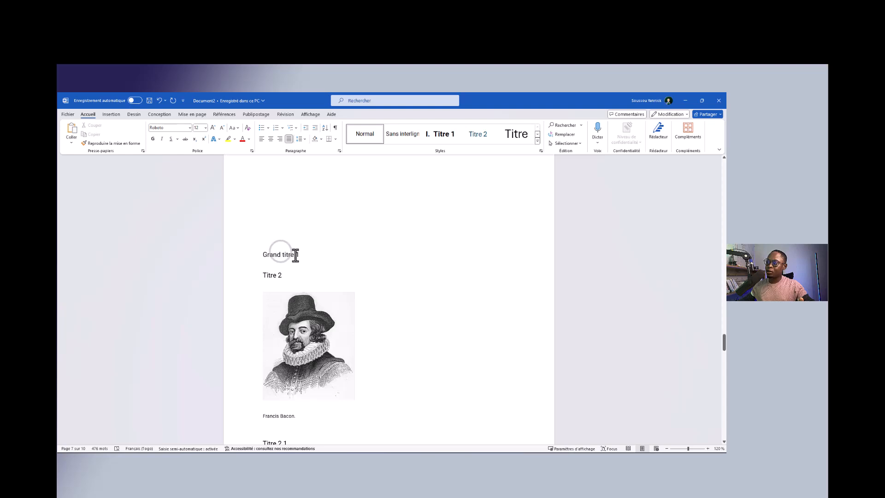
right_click(300, 254)
click(441, 133)
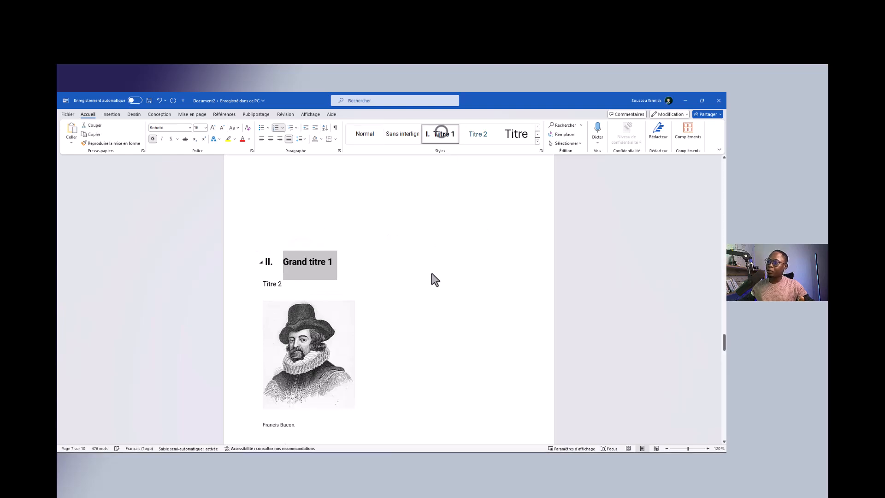
Step: Place the cursor in the "Titre 2" line and modify the Titre 2 style to use the Roboto font
click(274, 284)
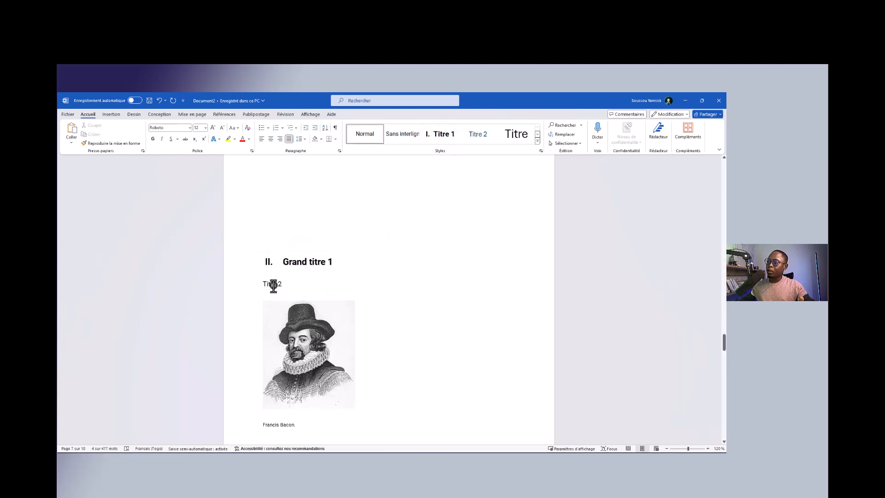
right_click(474, 135)
click(642, 167)
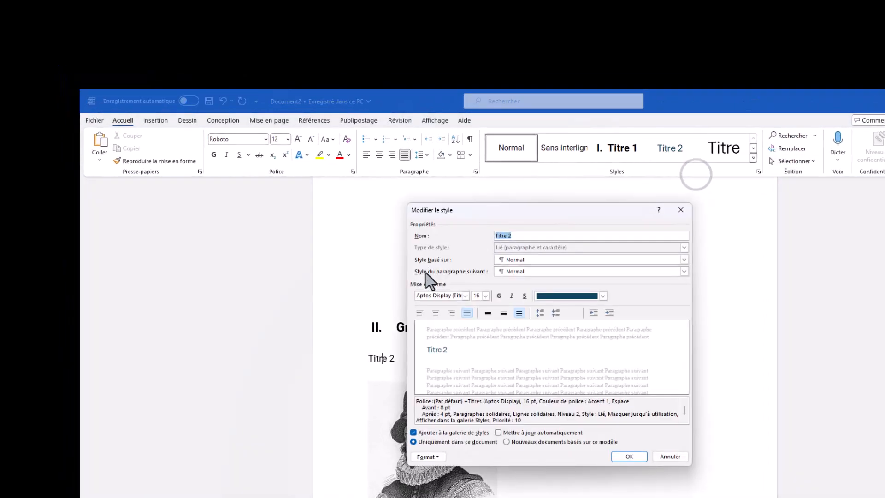
click(404, 277)
text(Roboto)
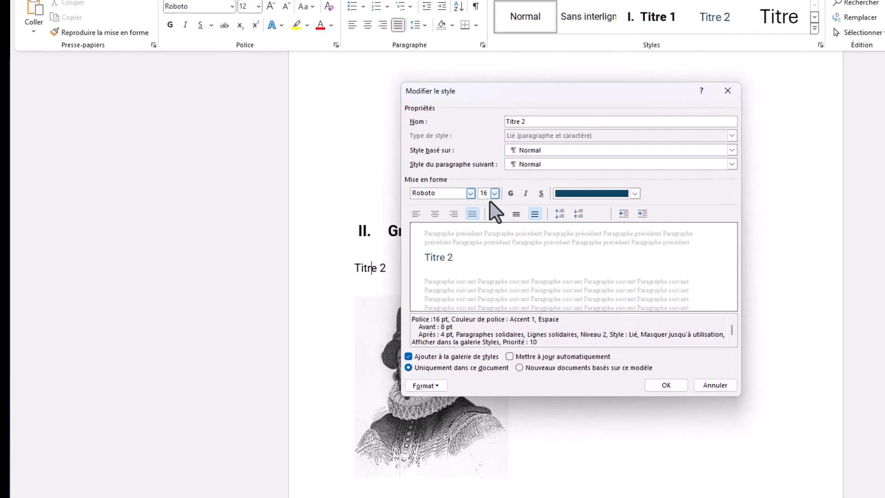
Step: Try to set the Titre 2 style's font size to 14 pt, and make the style italic
click(486, 296)
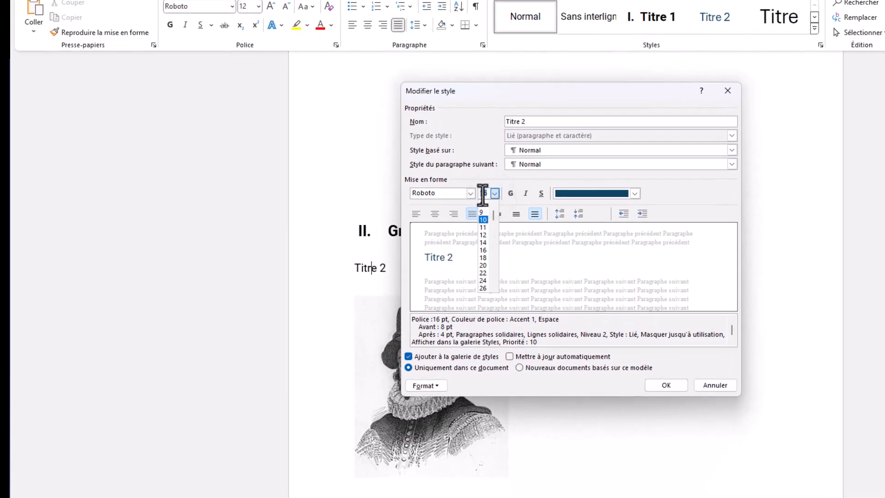
text(14)
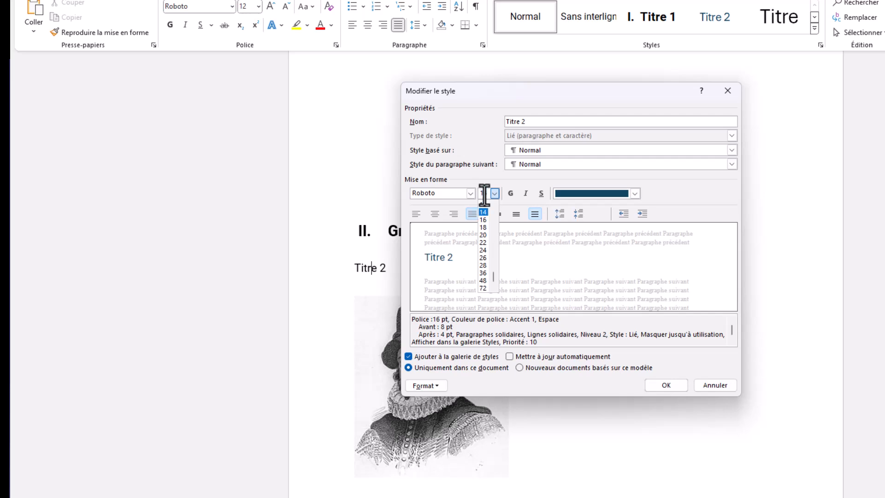
click(526, 193)
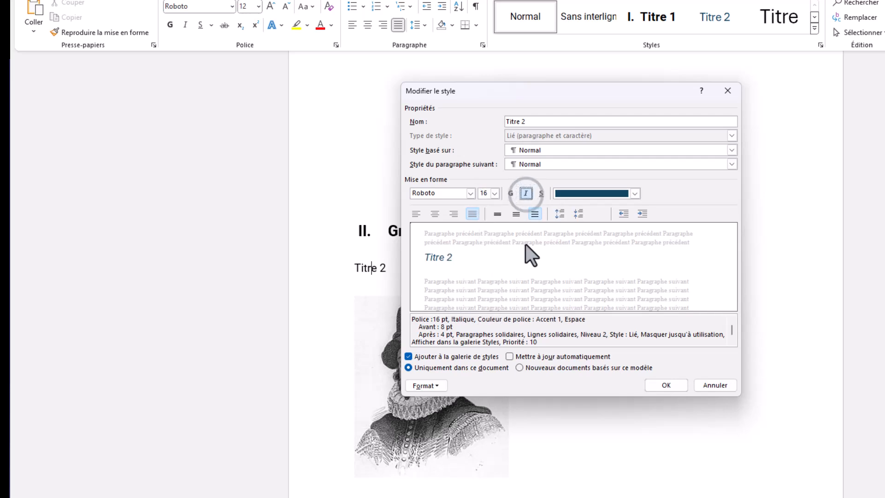
Step: Add 1. 2. 3. numbering to the Titre 2 style and apply the style to the "Titre 2" line above the portrait
click(437, 385)
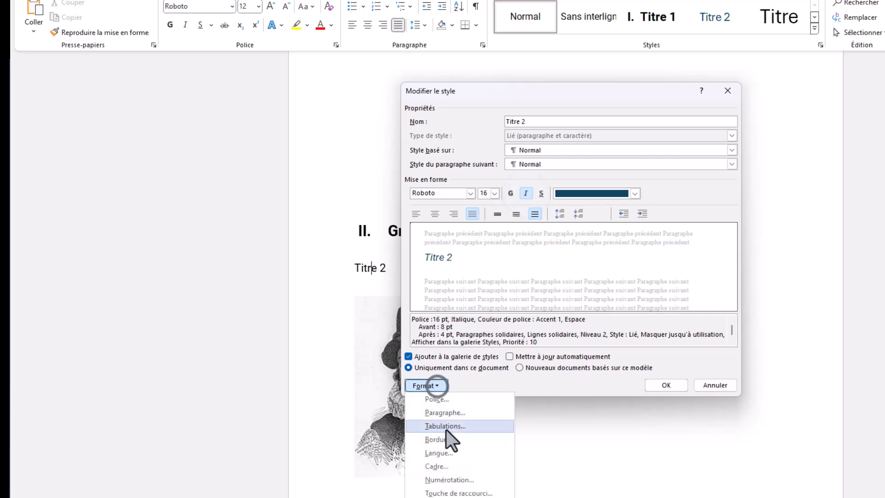
click(458, 479)
click(548, 187)
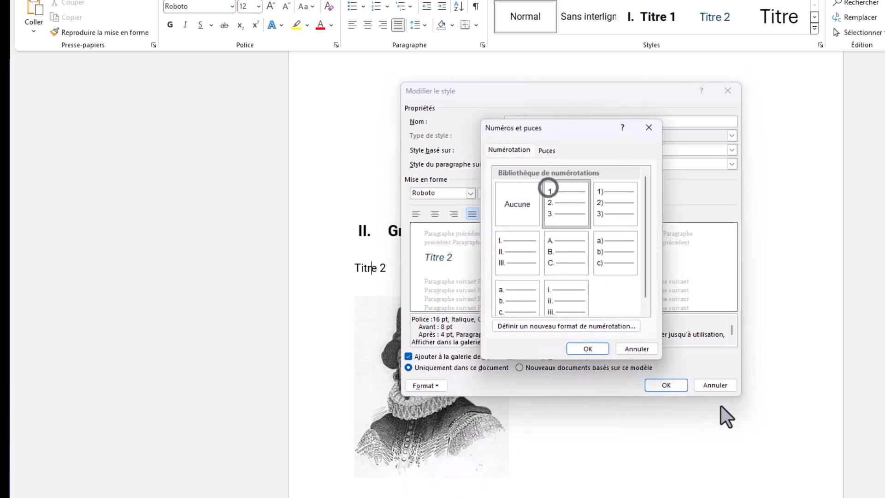
click(588, 349)
click(662, 384)
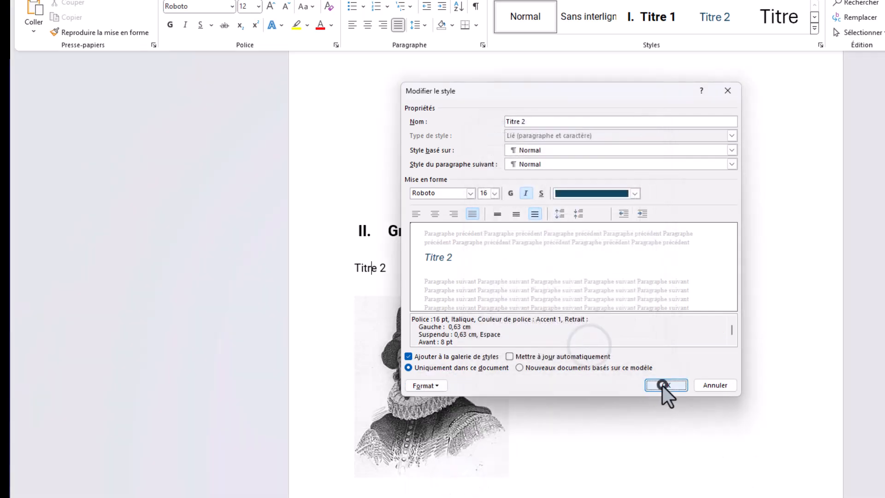
click(721, 15)
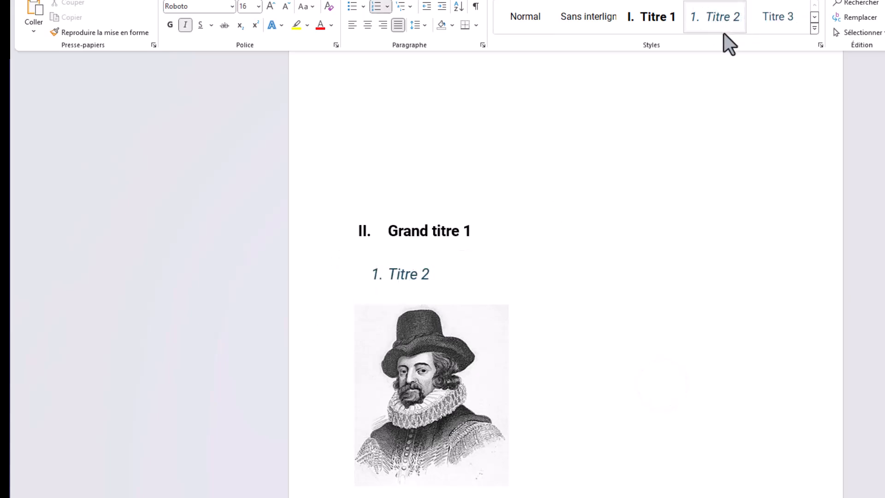
Step: Modify the Titre 2 style to use the Automatique font color
right_click(716, 21)
click(756, 46)
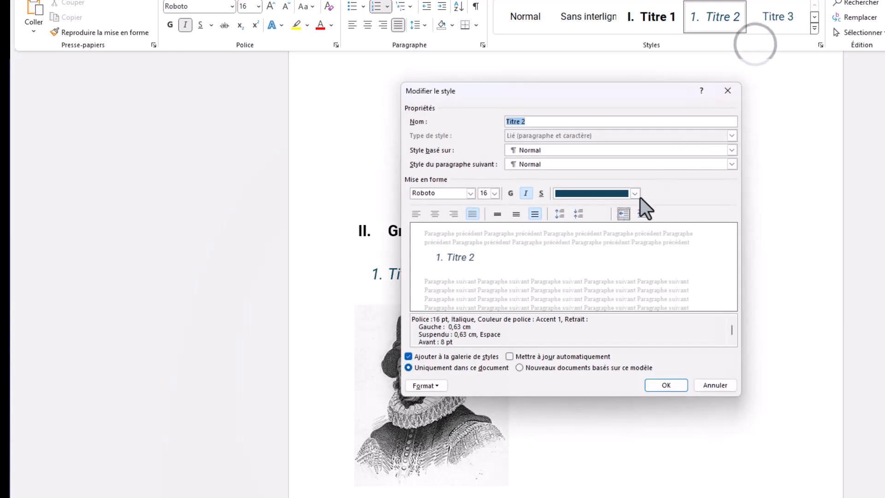
click(635, 193)
click(579, 212)
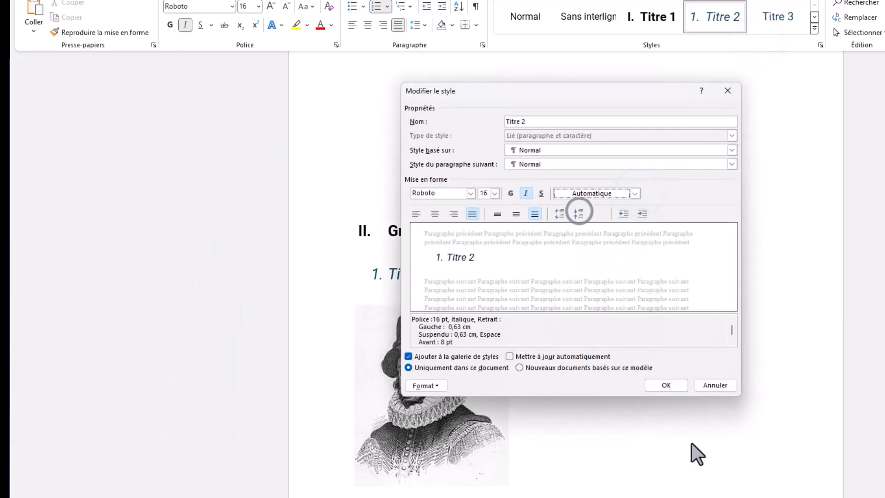
click(666, 385)
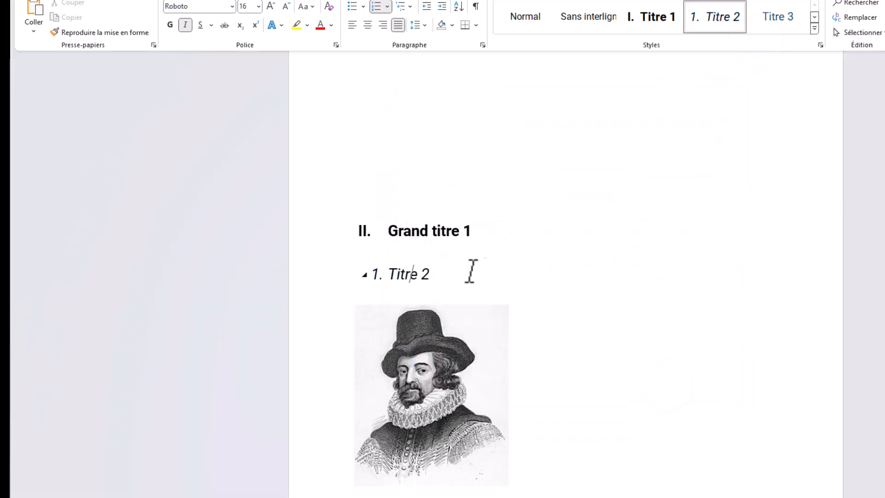
Step: Apply the Titre 2 style to the "Titre 2.1" line below the portrait caption
scroll(463, 272, down, 8)
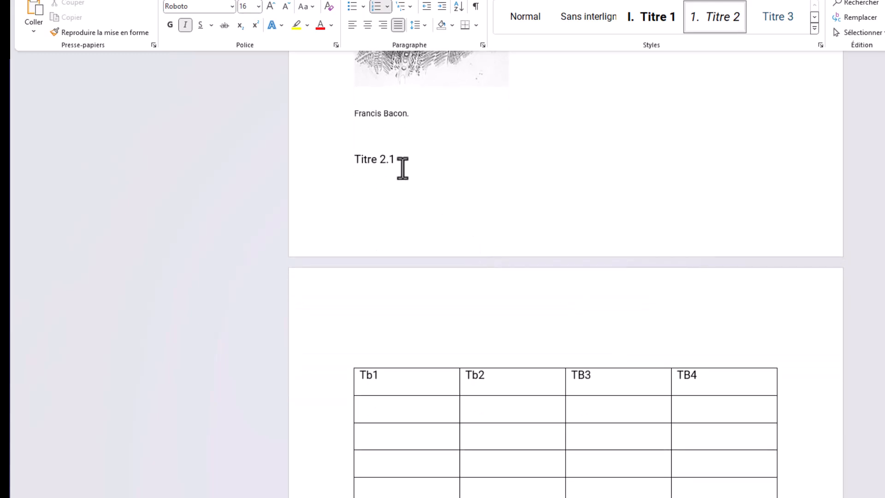
drag(398, 157, 276, 148)
click(399, 165)
click(379, 158)
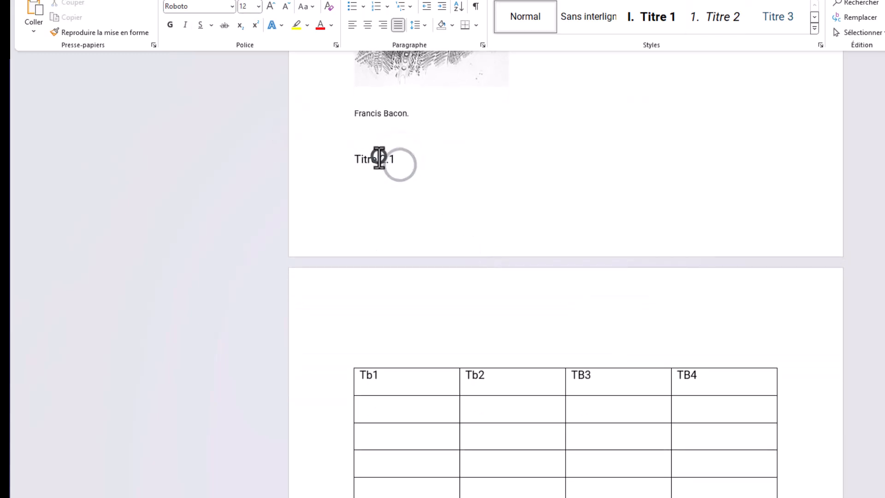
click(724, 22)
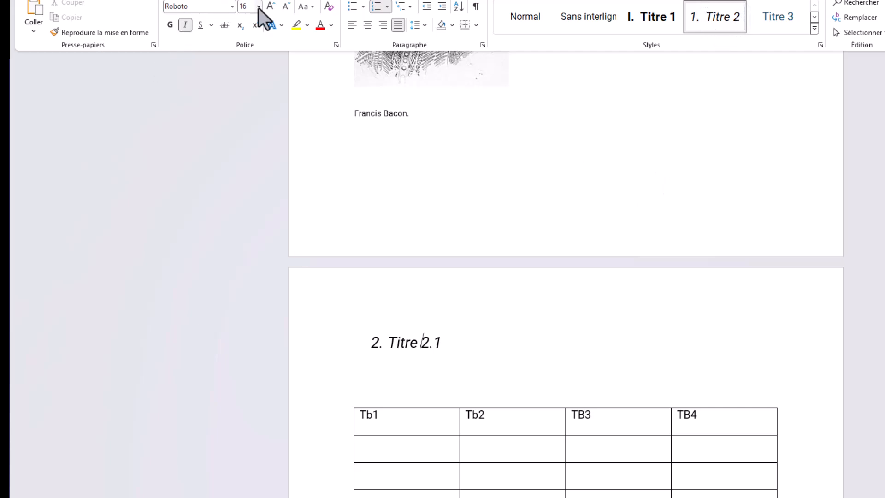
Step: Modify the Titre 2 style to set its font size to 14 pt
click(405, 336)
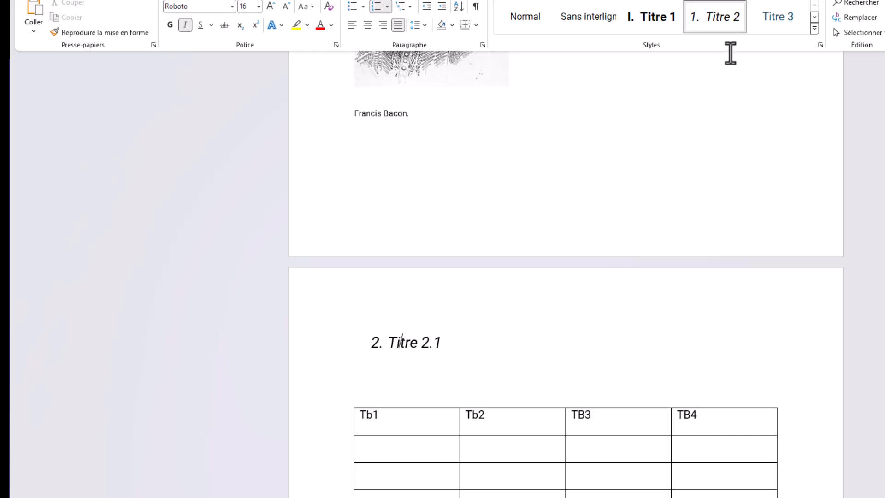
right_click(722, 28)
click(735, 48)
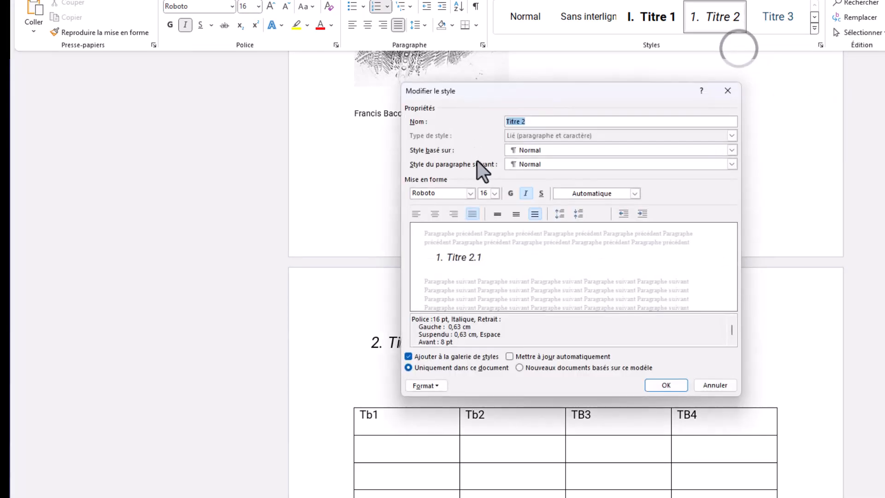
click(484, 194)
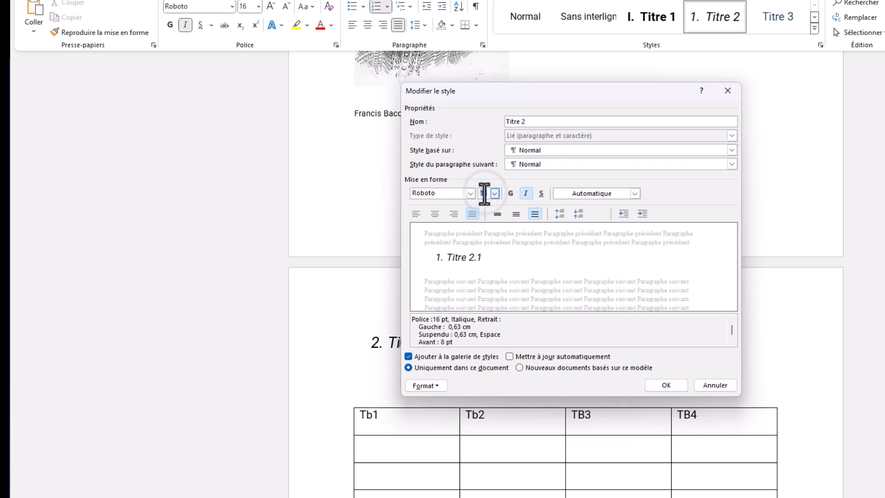
key(BackSpace)
text(4)
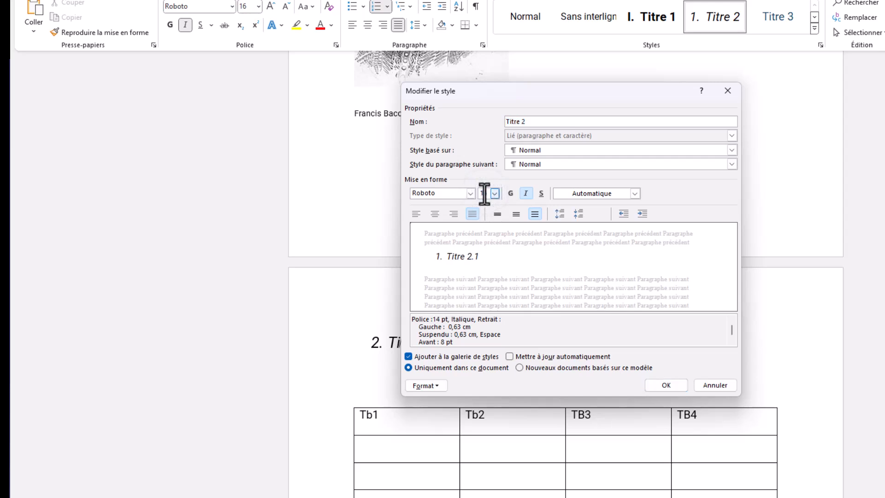
click(665, 385)
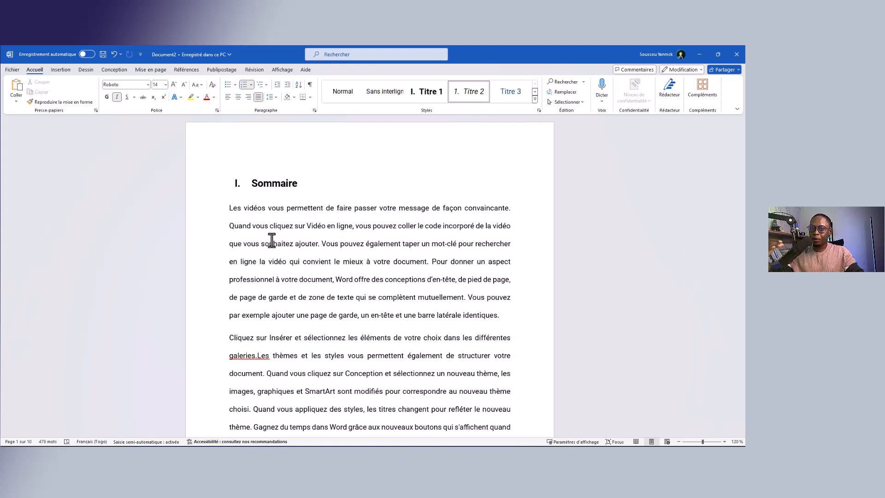
Step: Insert a next-page (Page suivante) section break at the end of the page preceding the Introduction page
scroll(277, 243, down, 10)
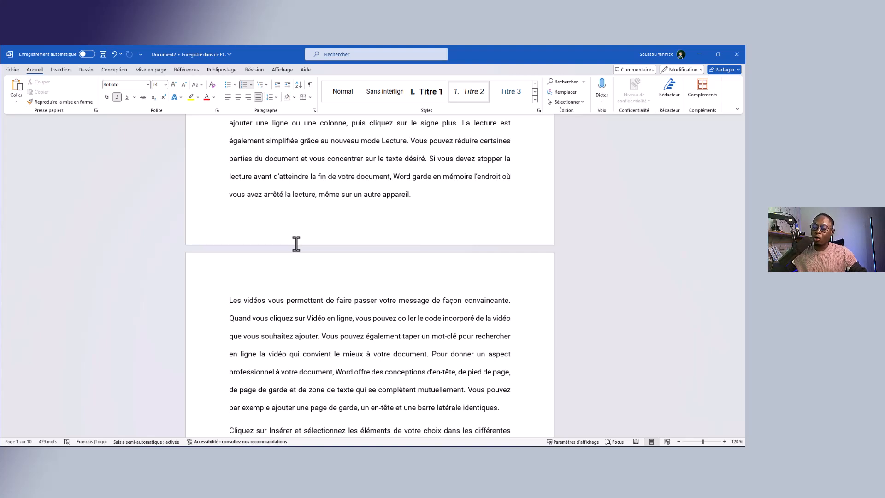
scroll(324, 218, down, 3)
scroll(324, 219, down, 15)
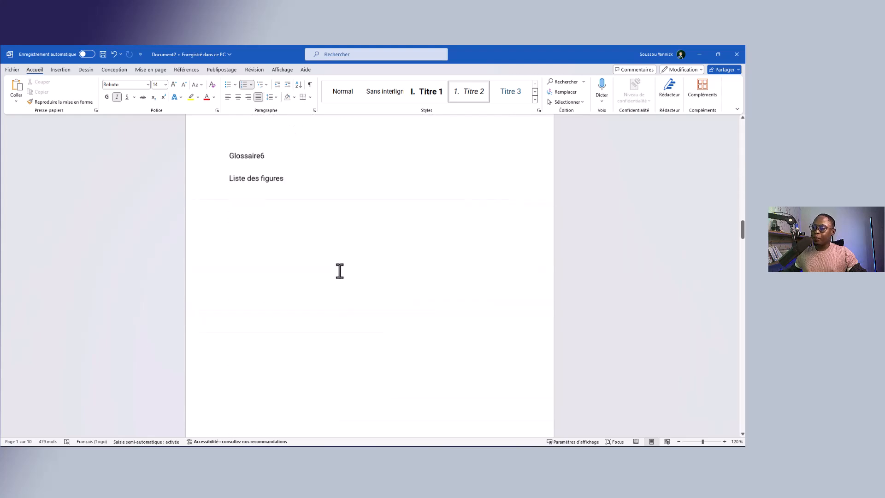
scroll(339, 271, down, 2)
click(267, 149)
scroll(273, 194, down, 7)
scroll(273, 194, down, 8)
scroll(279, 221, down, 4)
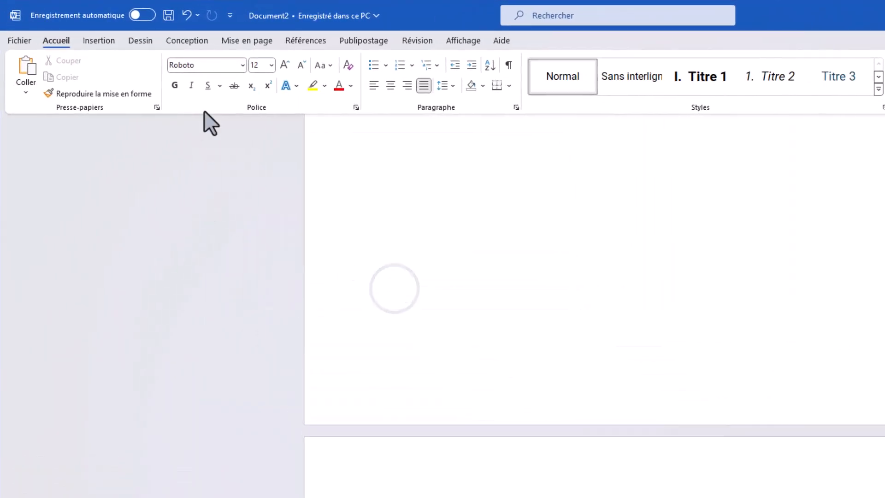
click(253, 40)
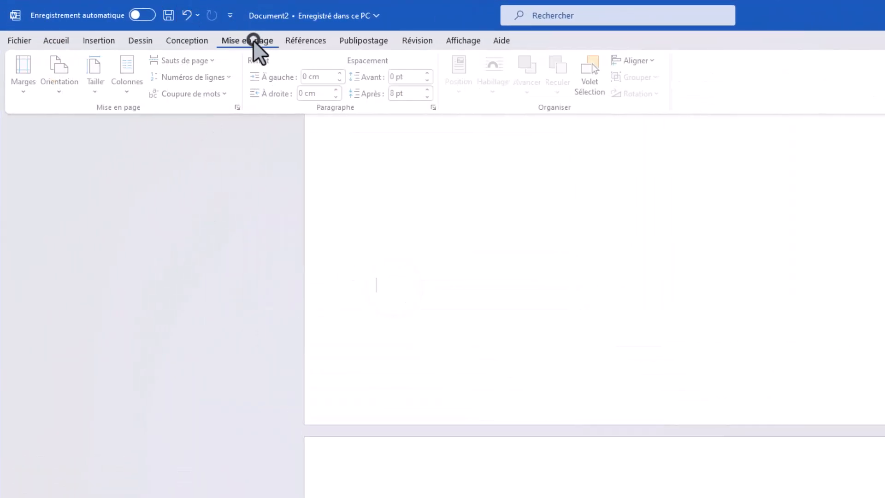
click(217, 60)
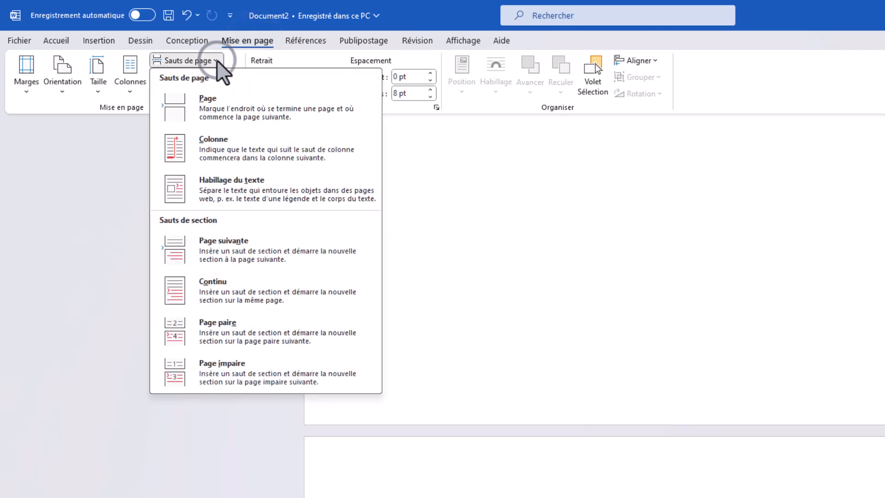
click(237, 248)
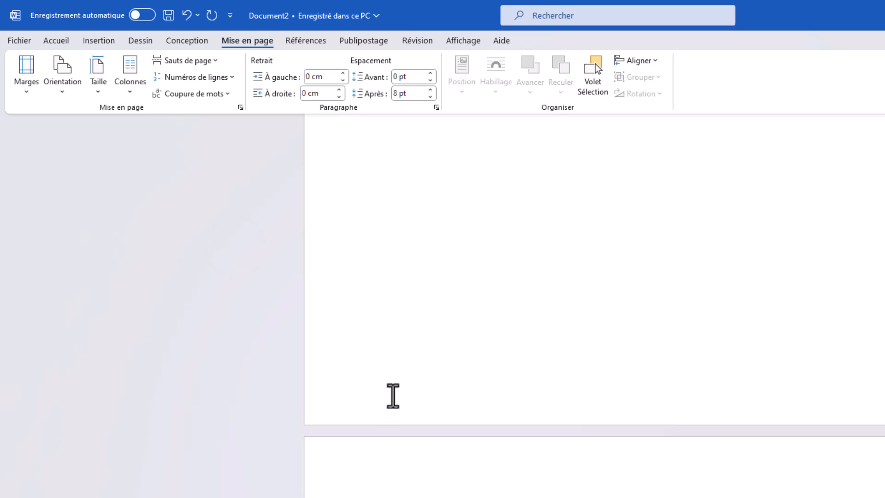
Step: Open the footers for editing and unlink the Section 2 footer on the Introduction page from the previous section
double_click(391, 398)
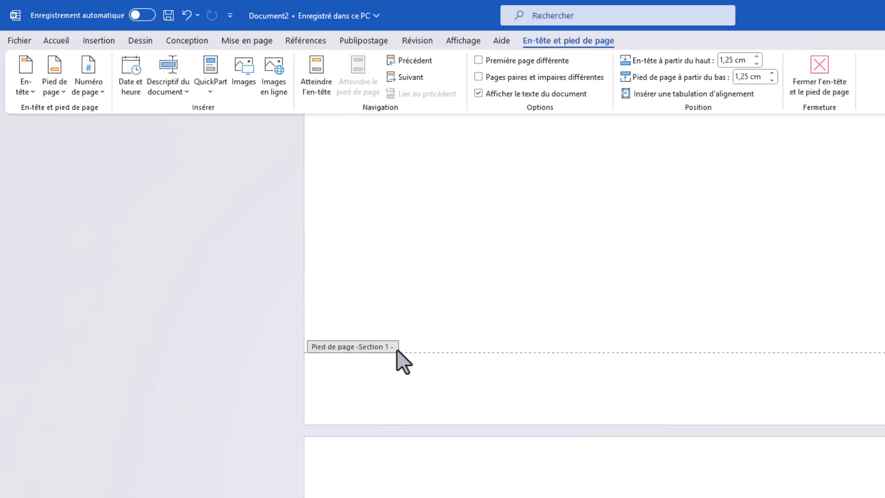
scroll(401, 351, down, 2)
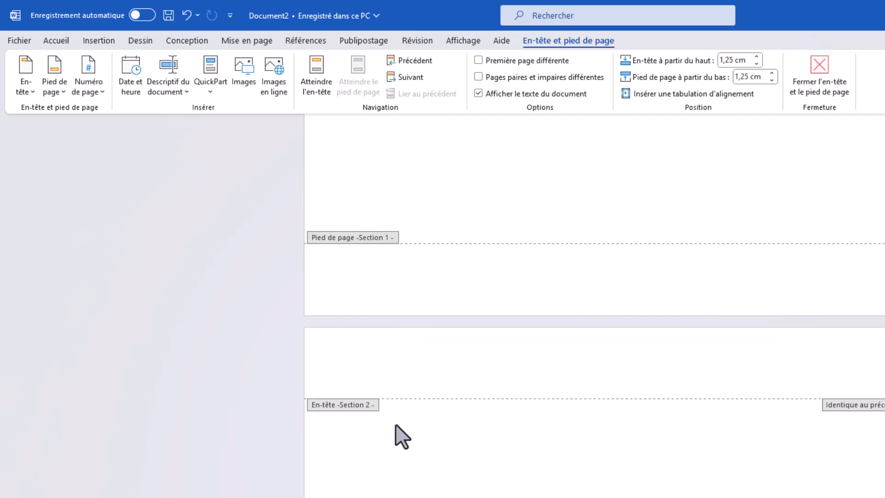
scroll(600, 470, down, 5)
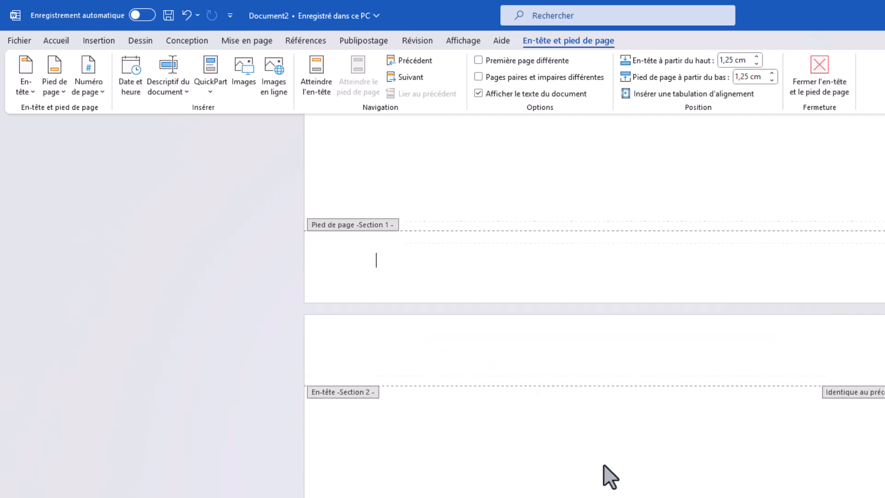
scroll(610, 482, up, 6)
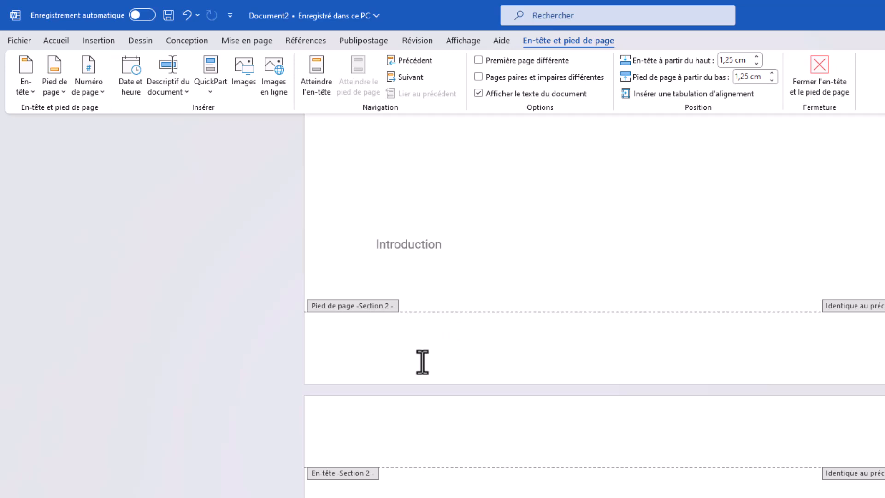
click(422, 362)
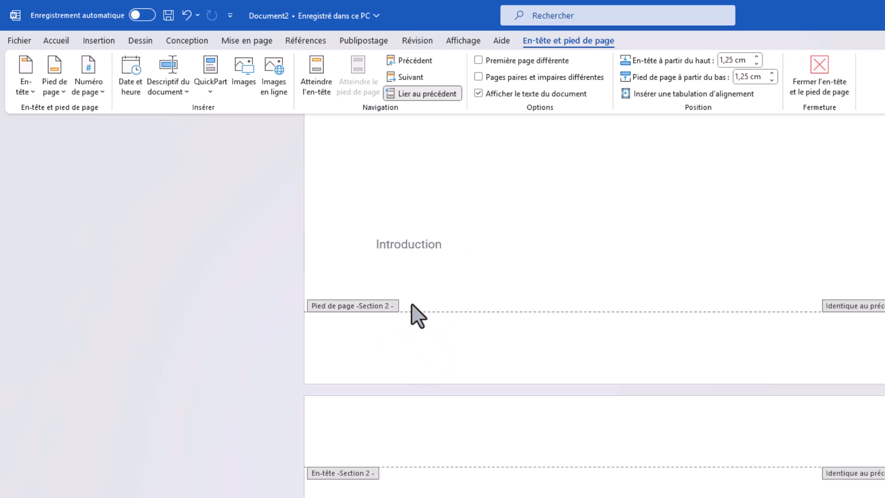
click(431, 95)
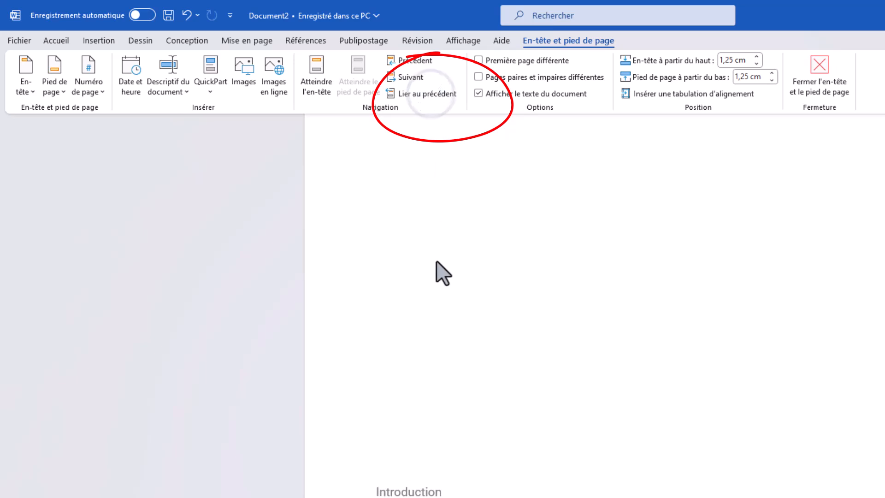
Step: Insert a bottom-of-page number in the Section 1 footer using the Numéro normal 3 layout
scroll(471, 293, up, 10)
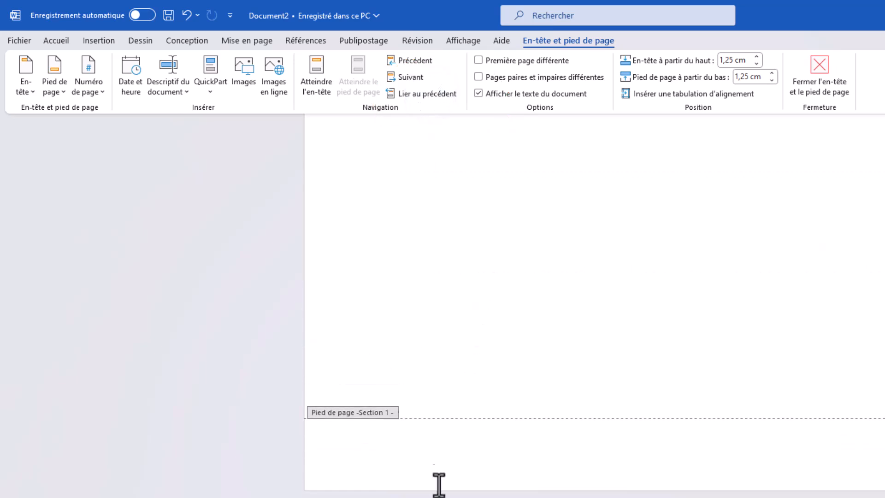
click(435, 455)
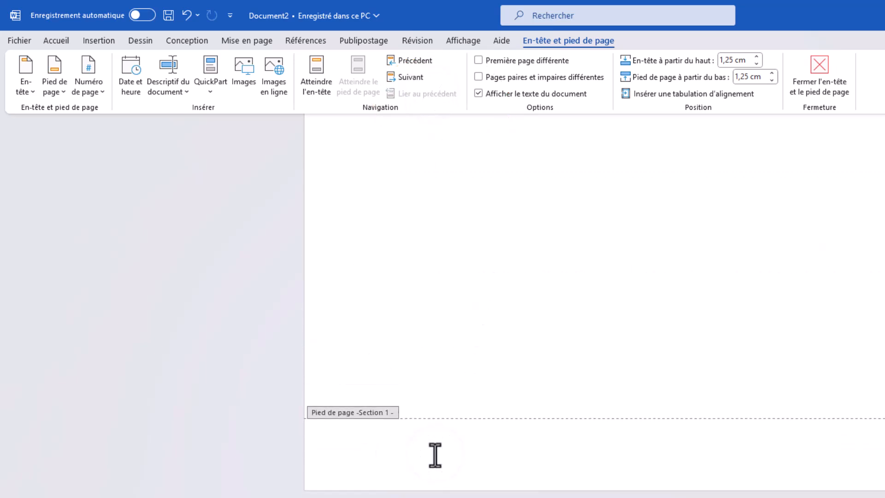
click(104, 86)
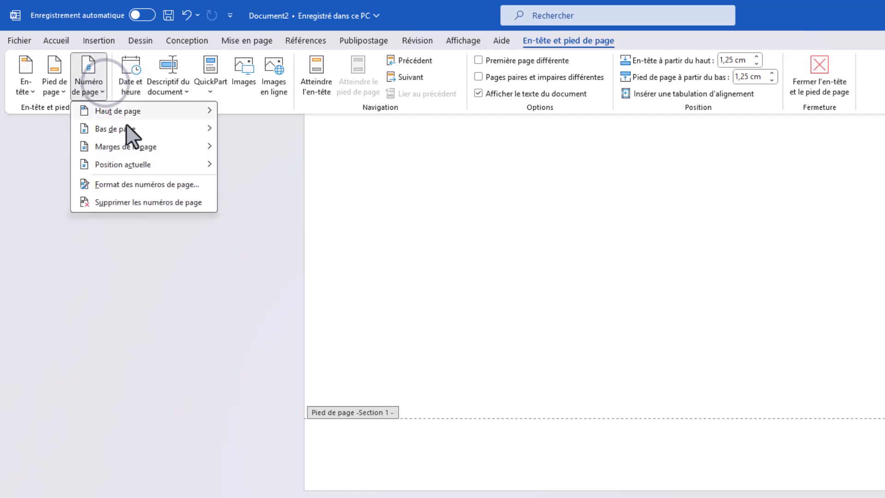
mouse_move(167, 146)
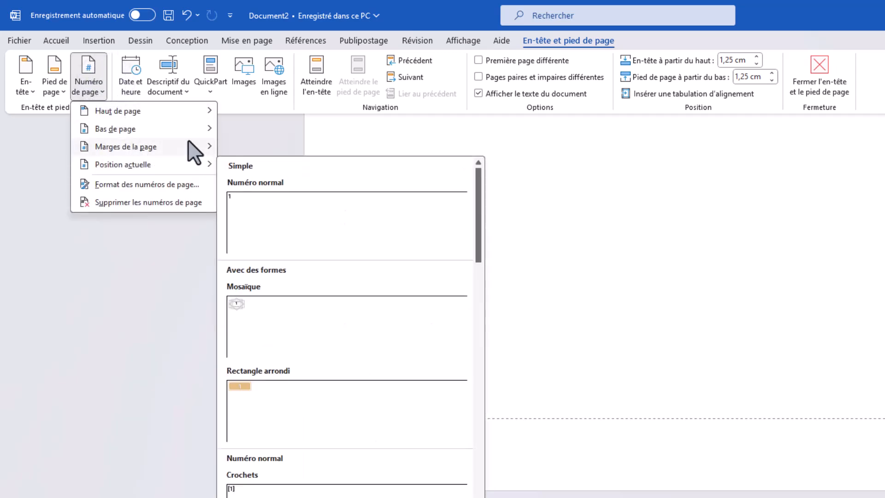
mouse_move(195, 131)
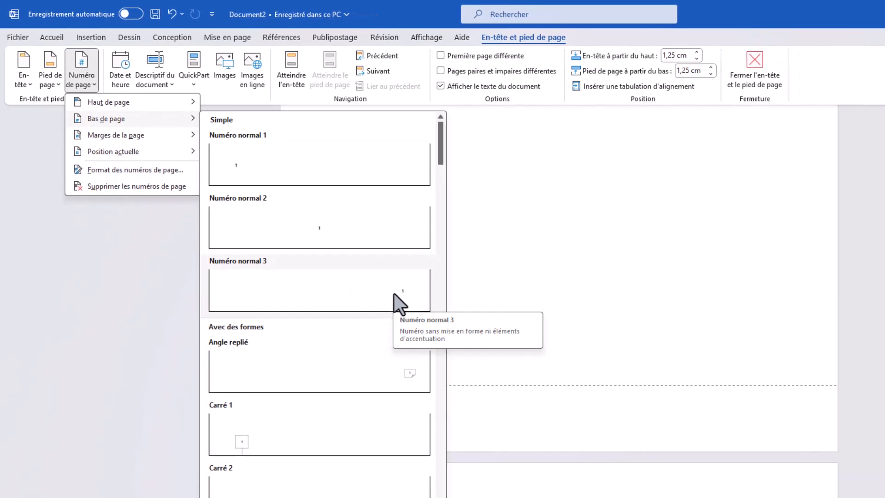
click(395, 295)
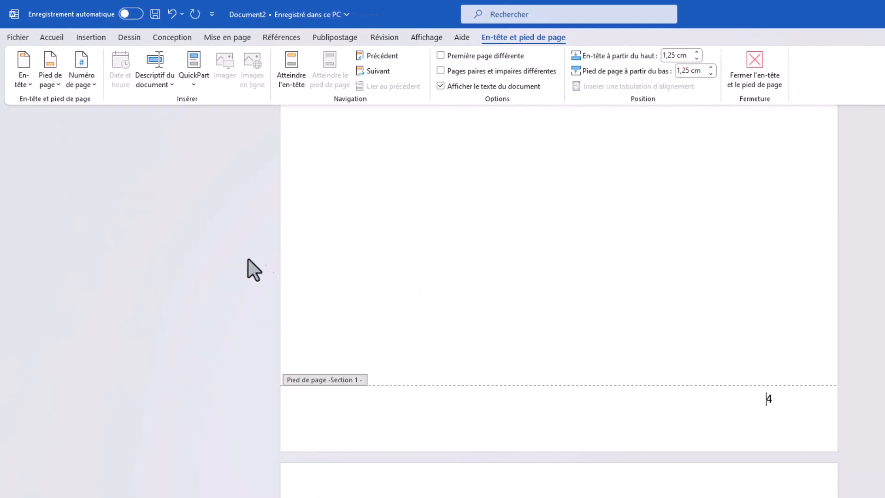
Step: Set the Section 1 page number format to lowercase Roman numerals (i, ii, iii, ...)
click(93, 86)
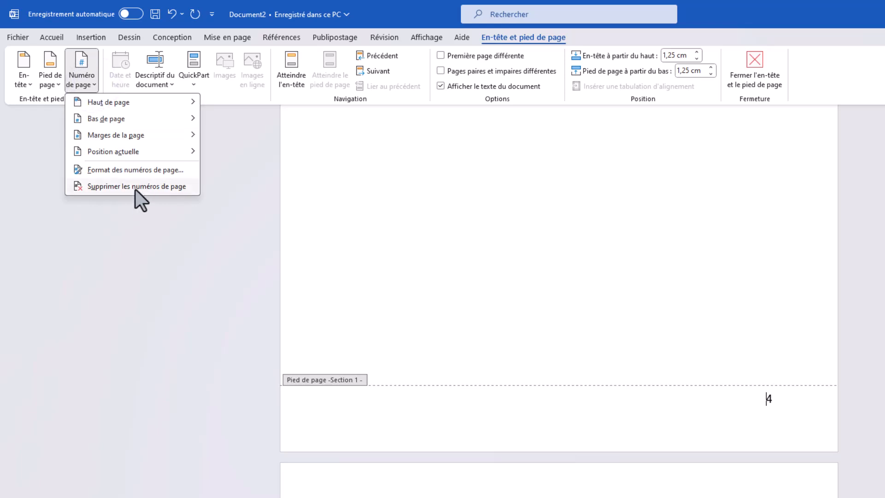
click(139, 169)
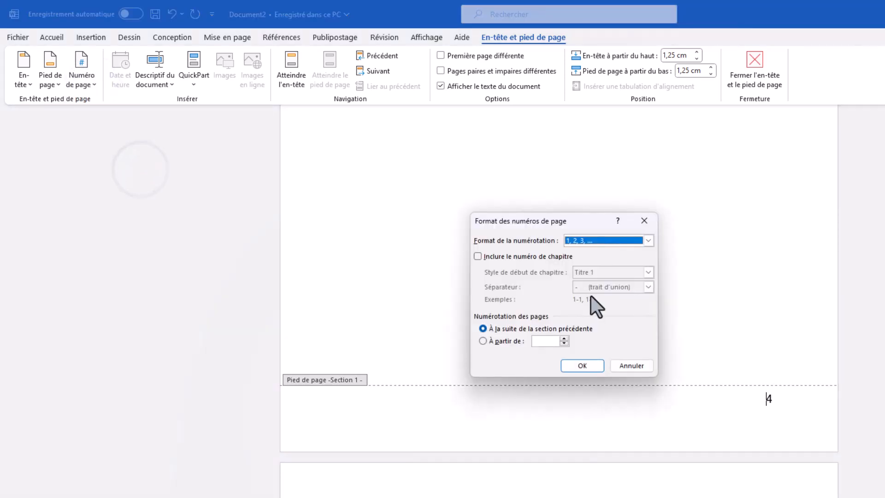
click(649, 244)
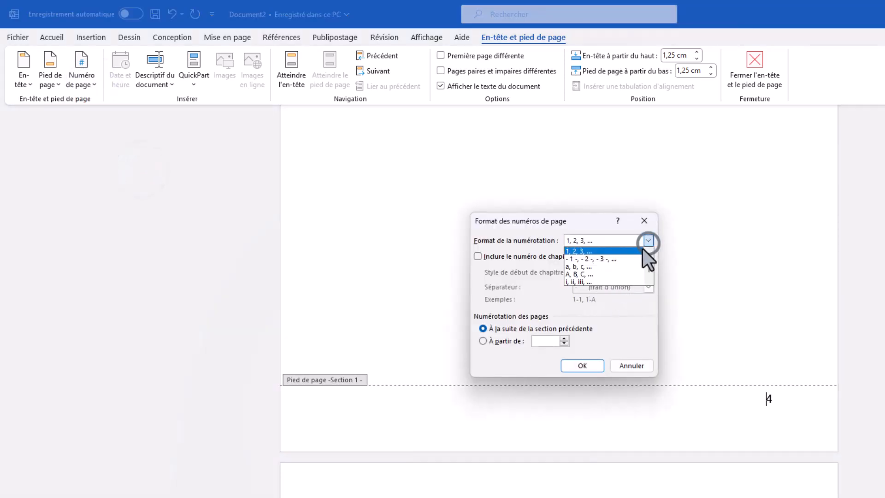
click(605, 282)
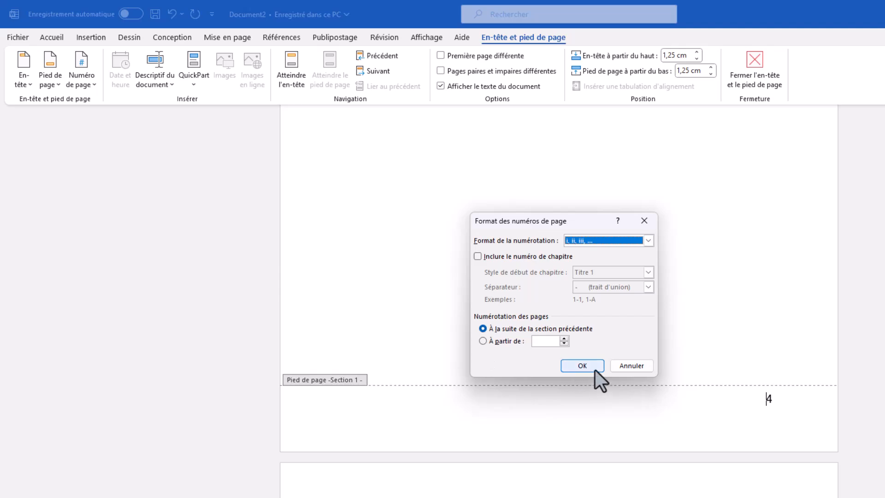
click(585, 364)
Step: Insert a bottom-of-page number in the Section 2 footer on the Introduction page using the Numéro normal 3 layout
scroll(820, 243, up, 6)
scroll(784, 323, down, 8)
scroll(774, 368, down, 15)
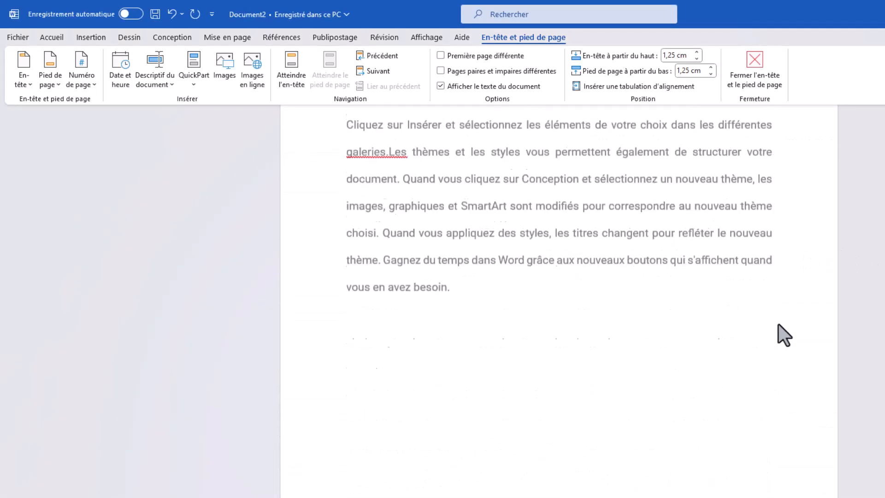
scroll(784, 367, down, 15)
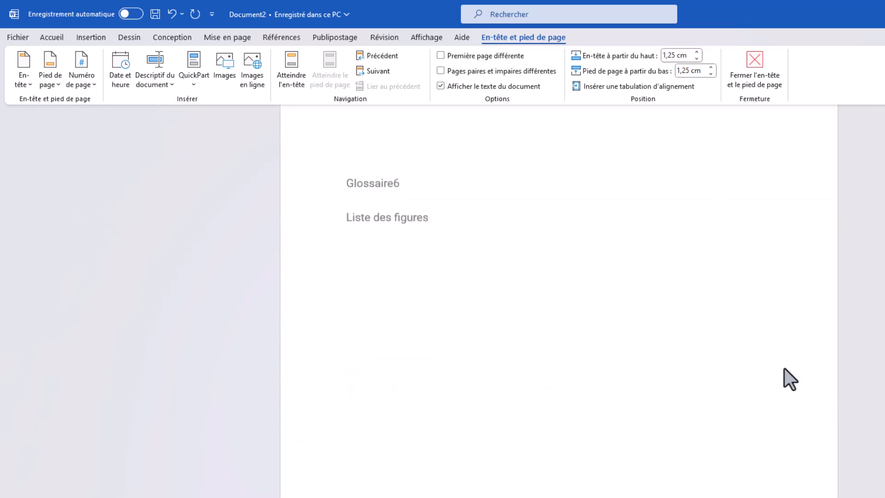
scroll(784, 368, down, 15)
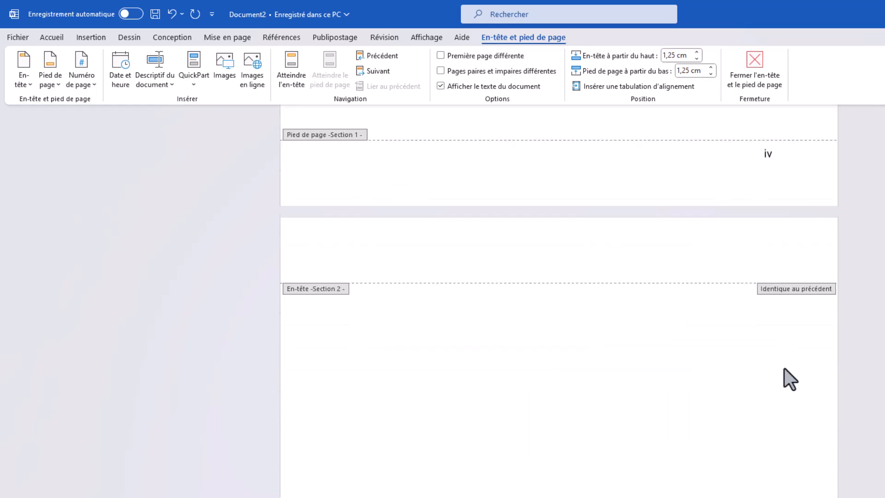
scroll(784, 369, down, 1)
click(365, 315)
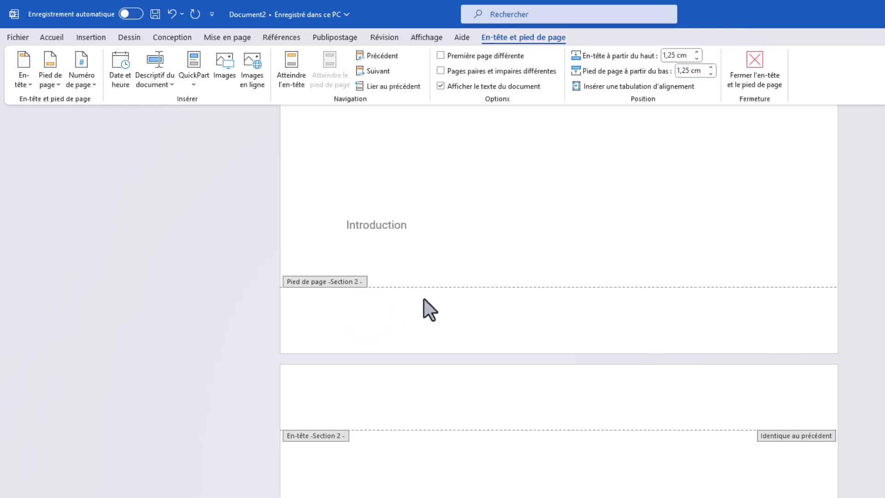
click(81, 85)
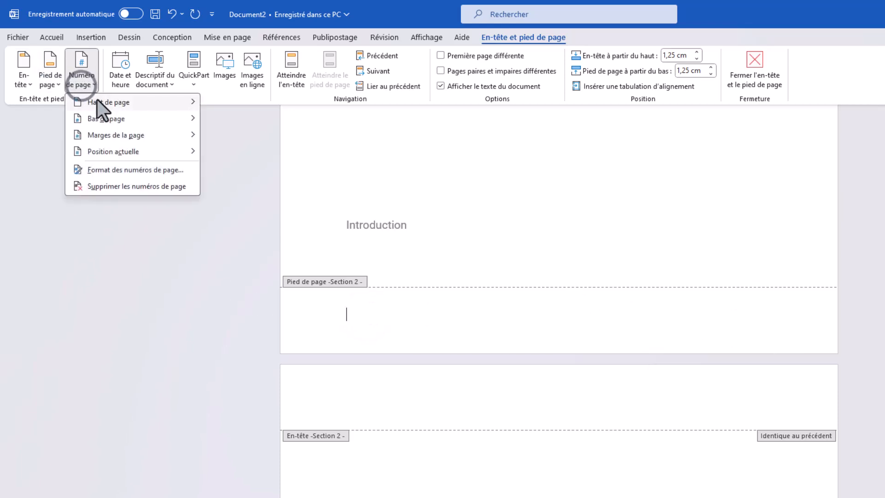
mouse_move(160, 124)
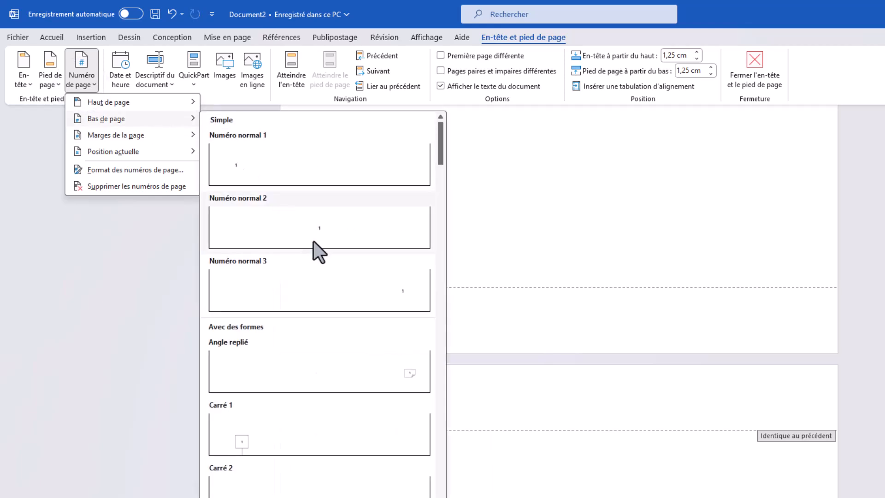
click(375, 280)
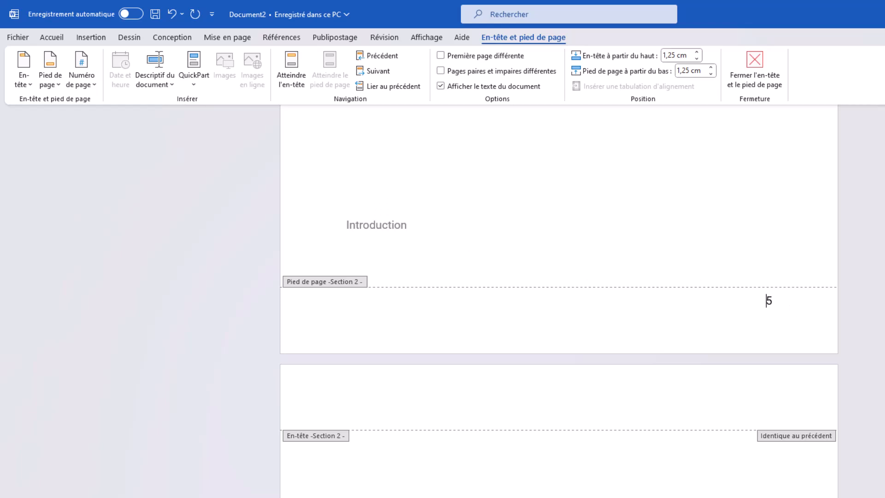
Step: Set the Section 2 page numbering to start from 1 (À partir de)
click(89, 87)
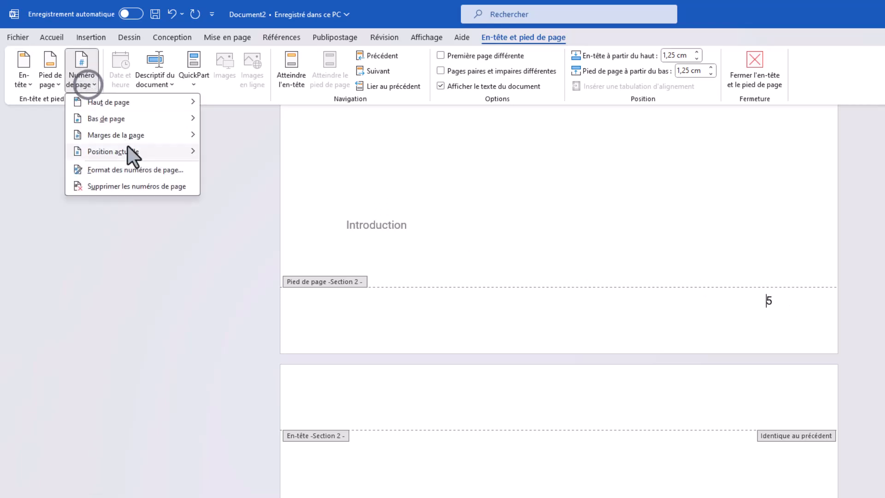
click(162, 175)
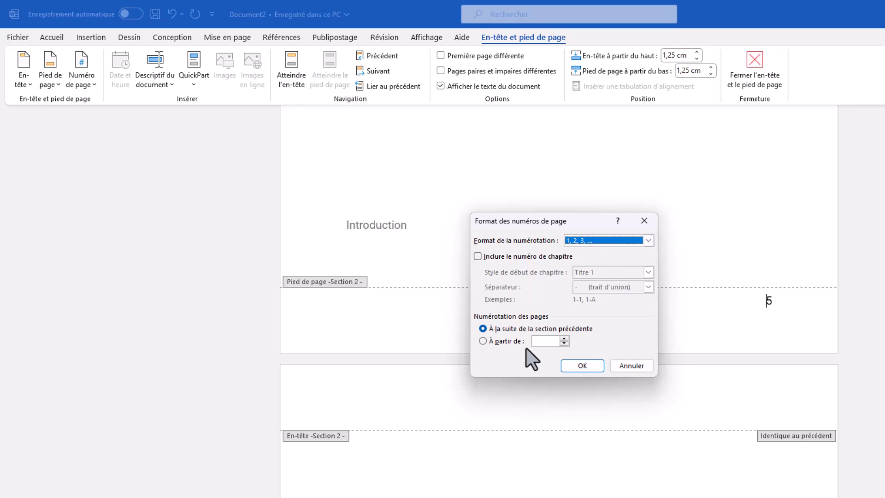
click(483, 341)
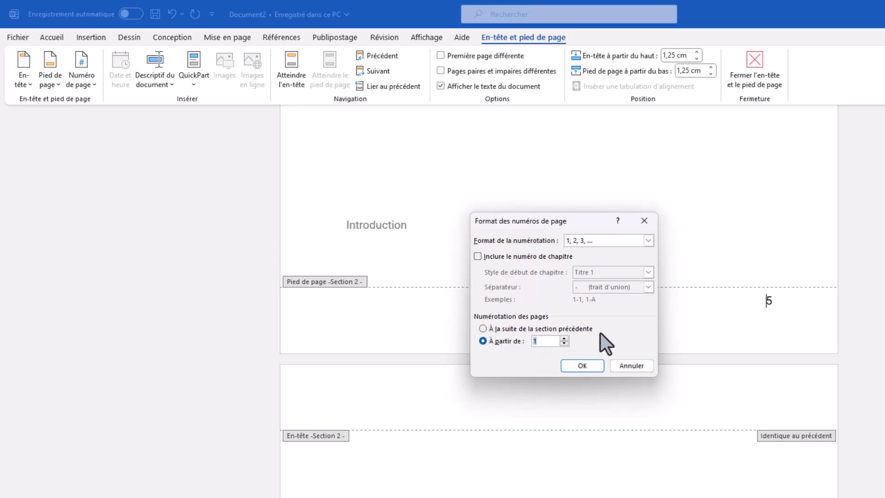
click(580, 364)
Step: Check the page numbers through Section 2, and leave footer editing on the page with the Francis Bacon portrait
scroll(747, 444, down, 20)
scroll(753, 444, down, 10)
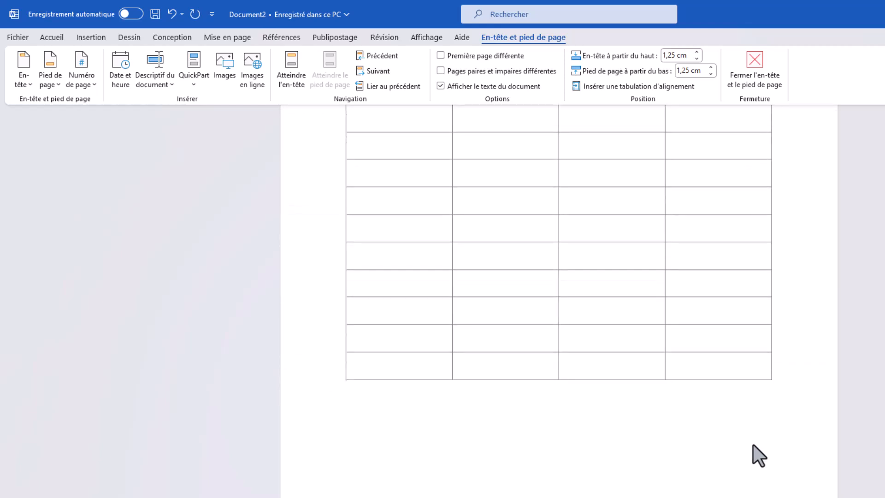
scroll(753, 444, down, 10)
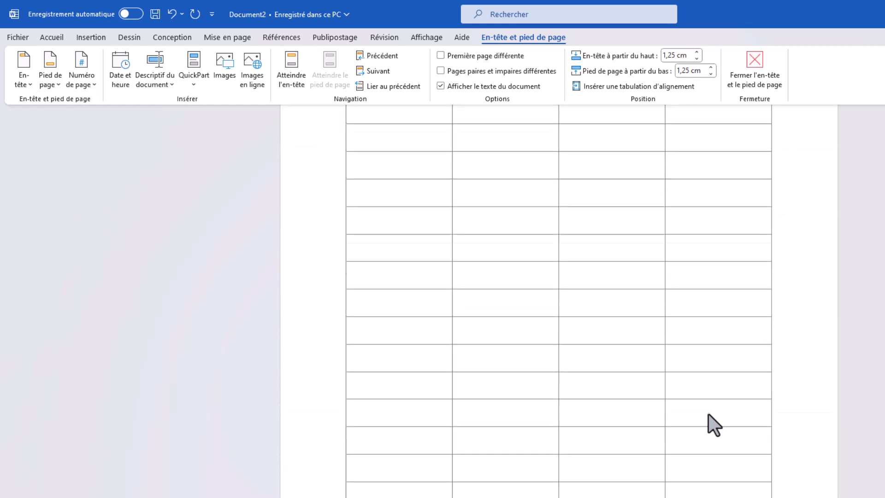
scroll(709, 413, down, 10)
scroll(516, 254, down, 2)
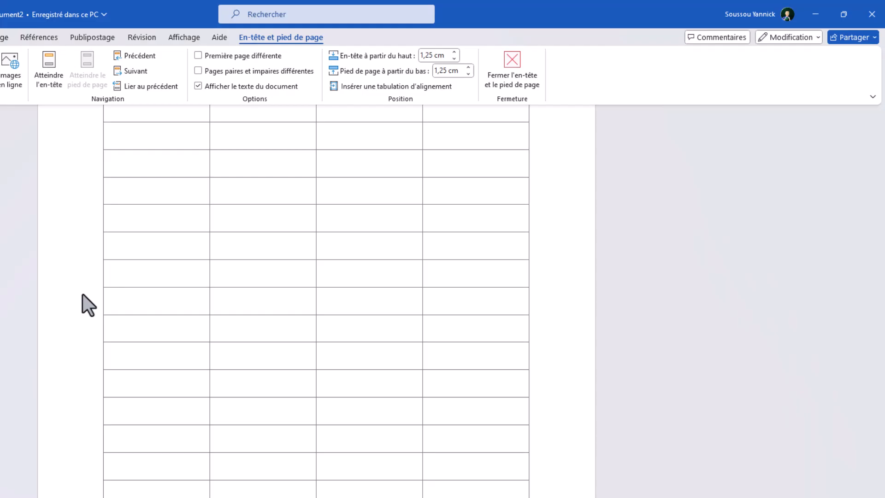
scroll(134, 266, up, 10)
scroll(155, 315, up, 4)
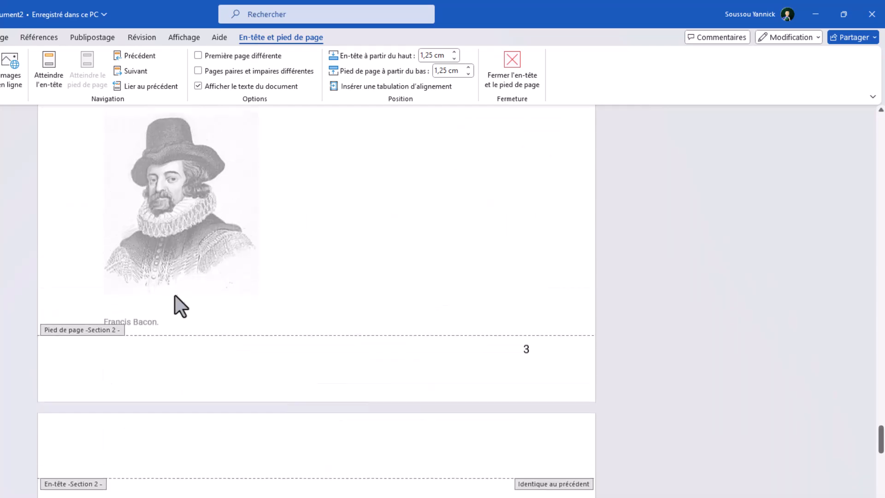
double_click(335, 272)
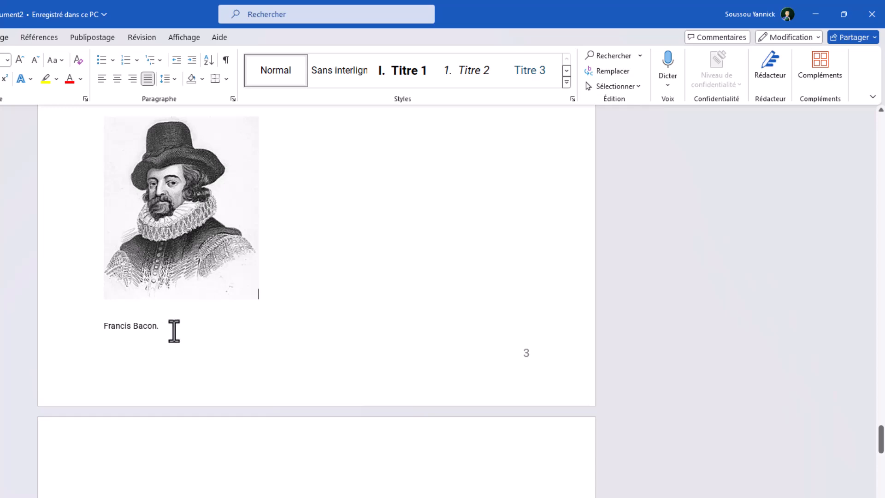
Step: Replace the plain text under the portrait with an inserted Figure caption reading "Figure 1: Francis Bacon."
drag(162, 328, 119, 328)
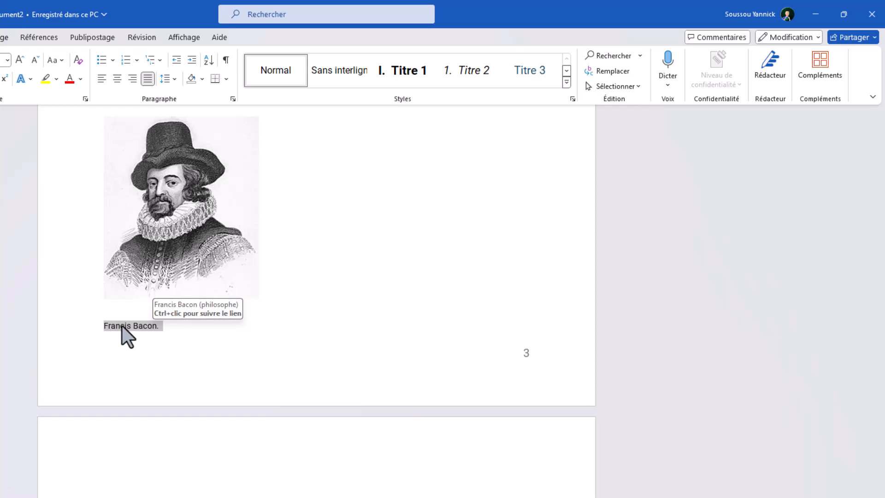
key(Delete)
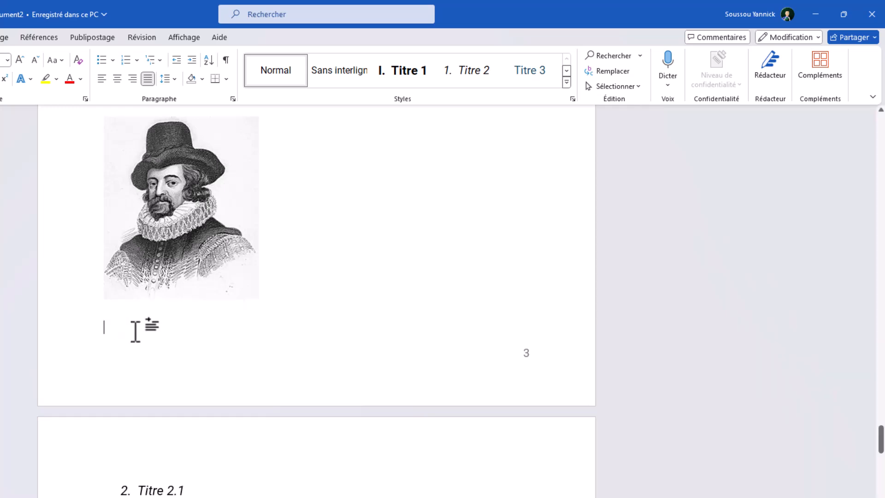
click(43, 39)
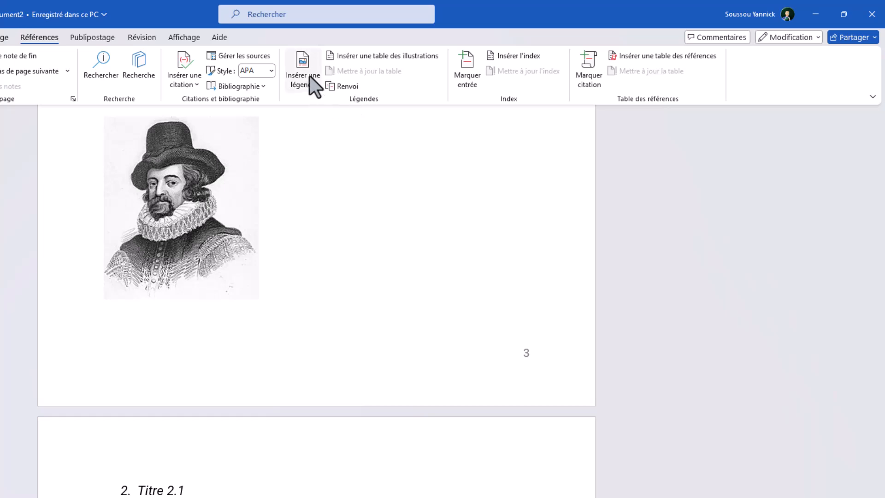
click(307, 63)
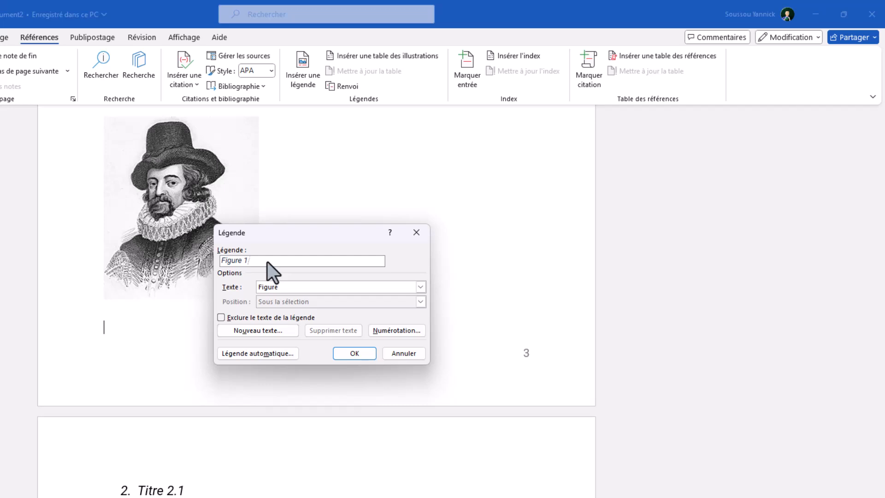
text(: Francis Bacon.)
click(354, 353)
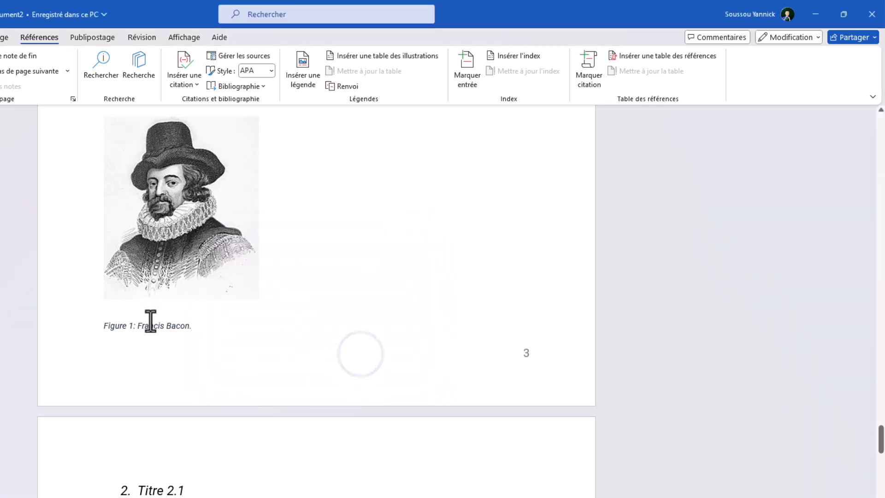
Step: Start a new caption on the empty line between Titre 2.1 and the table, using the Tableau label
scroll(450, 372, down, 15)
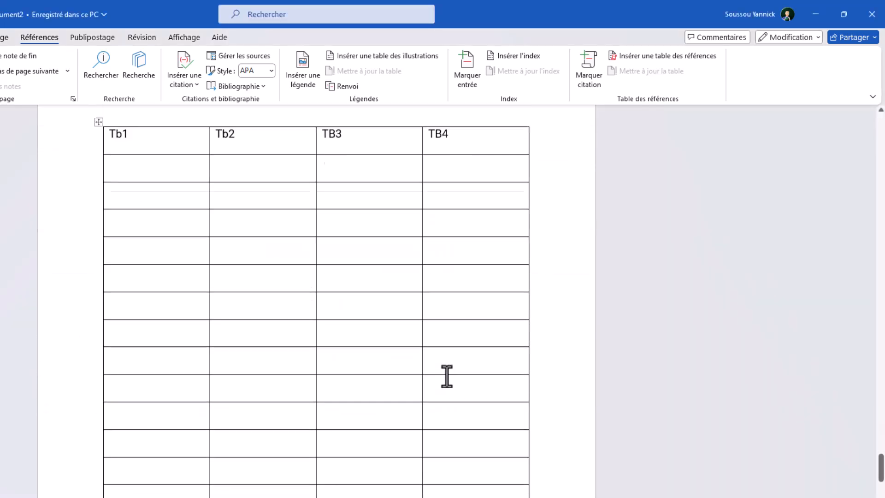
scroll(447, 375, up, 8)
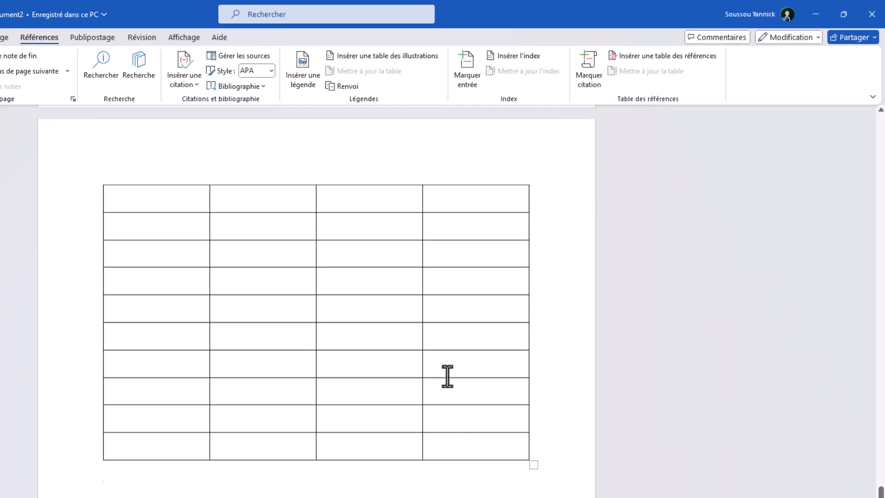
scroll(447, 376, up, 3)
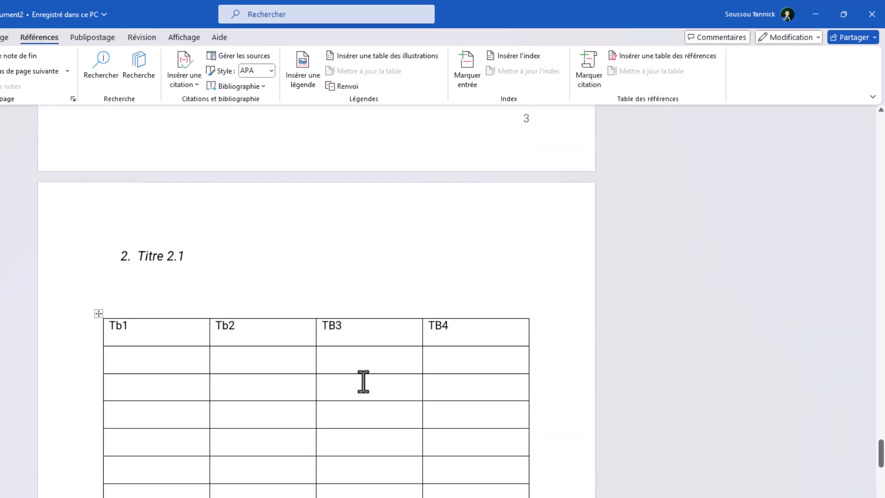
click(273, 305)
click(302, 64)
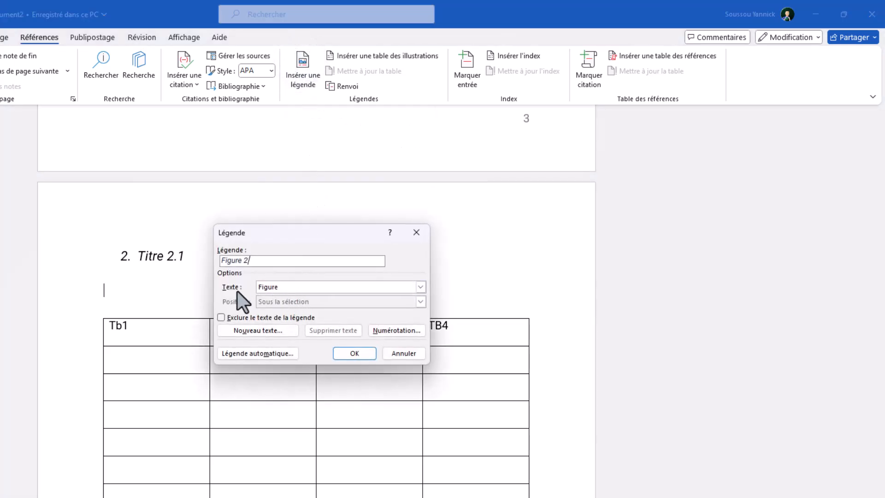
click(421, 288)
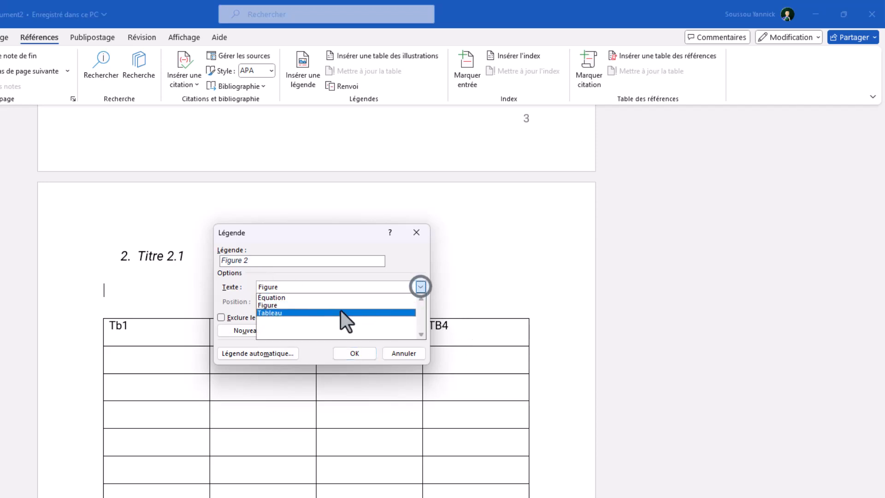
click(277, 310)
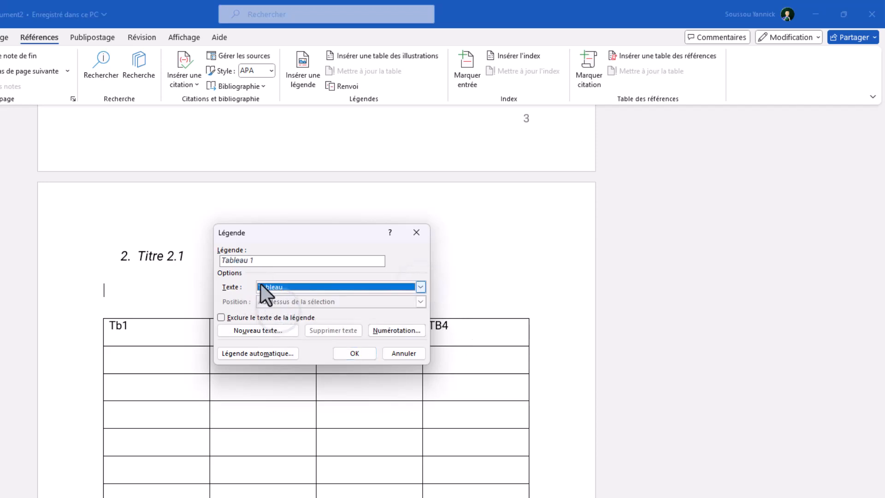
Step: Complete the table caption as "Tableau 1: Tableaux Exemple" and insert it above the table
click(259, 261)
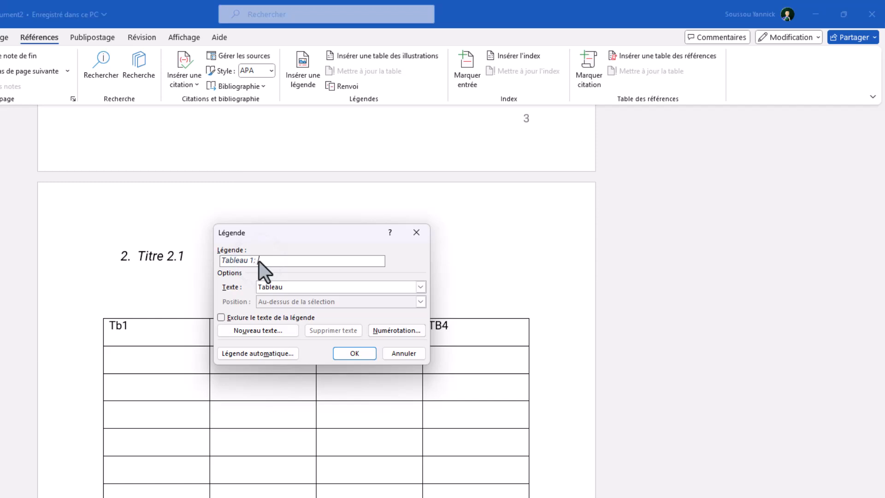
text(: Tableaux )
text(Exce)
text(l)
key(BackSpace)
key(BackSpace)
key(BackSpace)
text(emple)
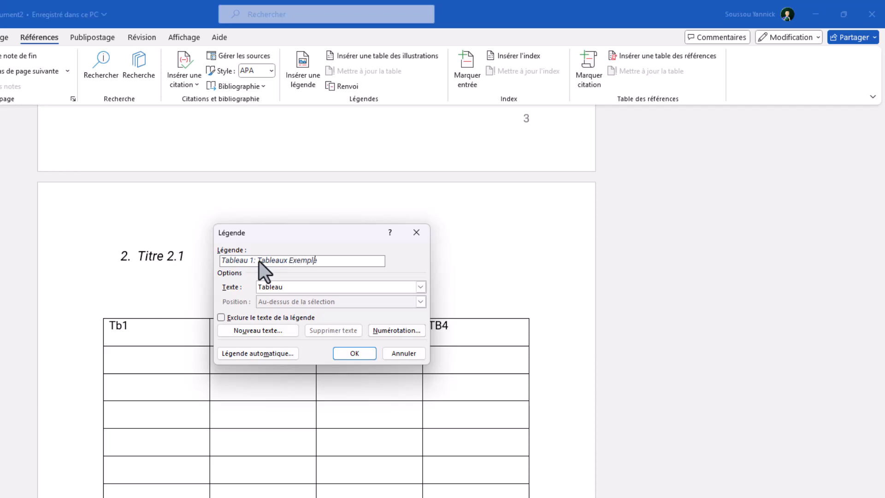
click(354, 354)
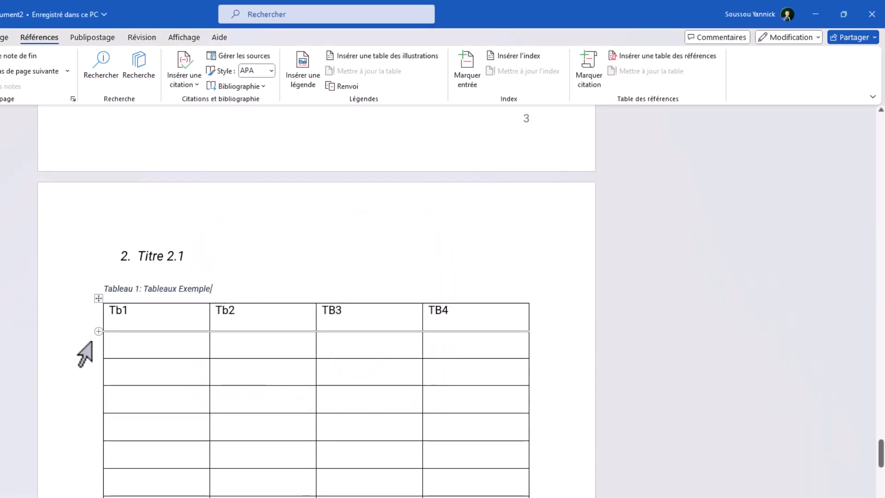
scroll(184, 352, down, 10)
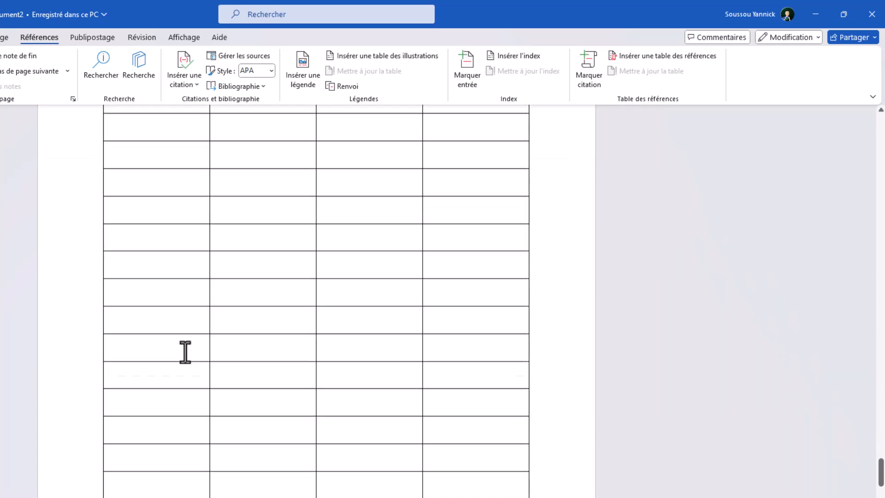
scroll(187, 355, down, 3)
scroll(207, 310, up, 10)
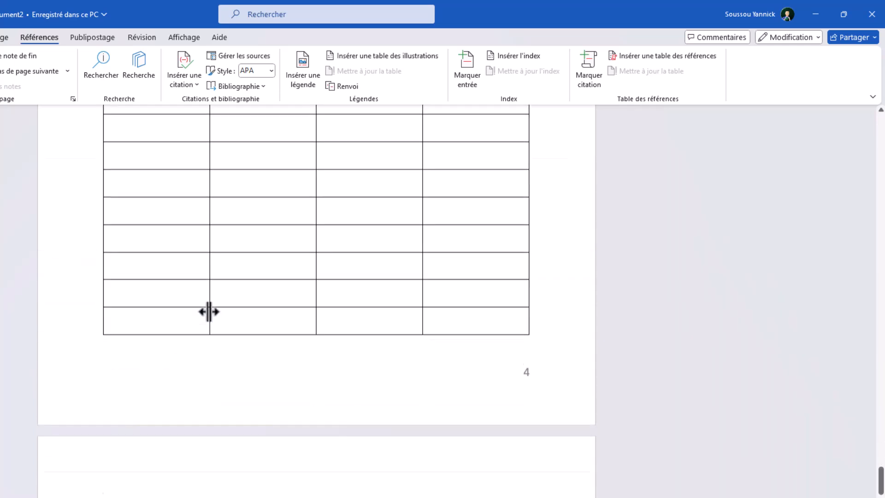
Step: Make the table's first row (Tb1 to TB4) repeat as a header row on each page the table spans
scroll(209, 311, up, 2)
scroll(160, 275, down, 6)
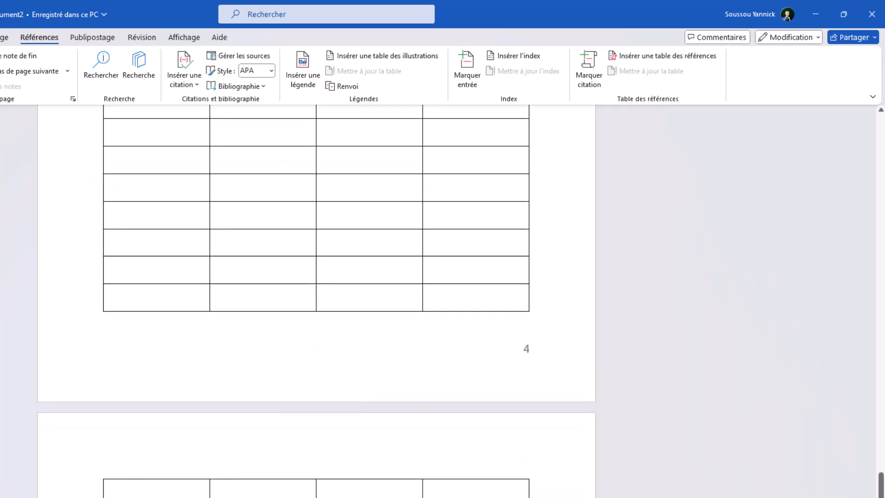
scroll(393, 326, down, 4)
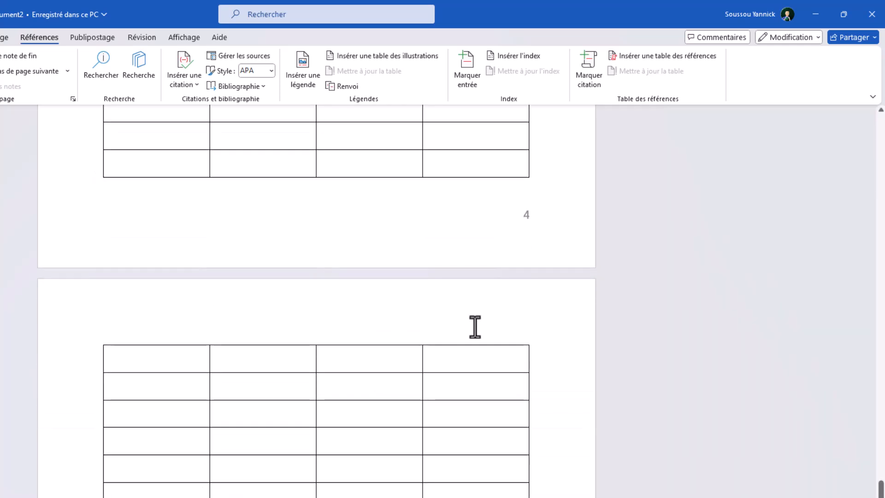
scroll(520, 401, down, 4)
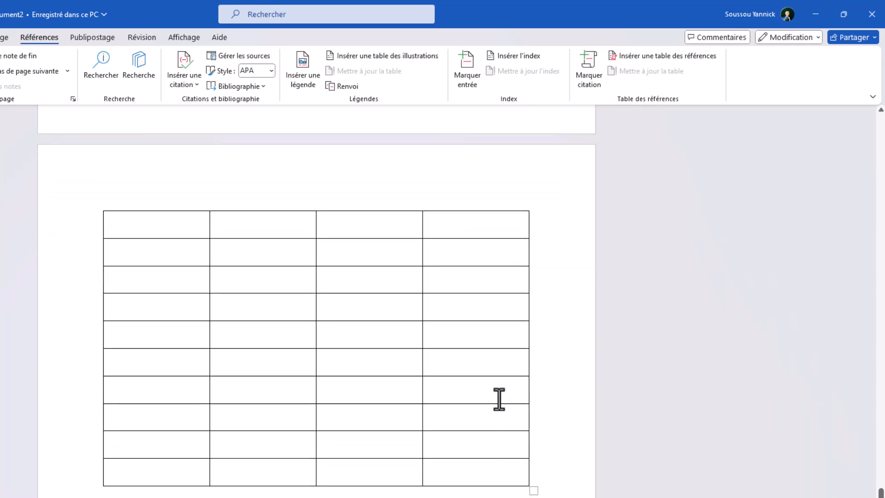
scroll(486, 278, up, 12)
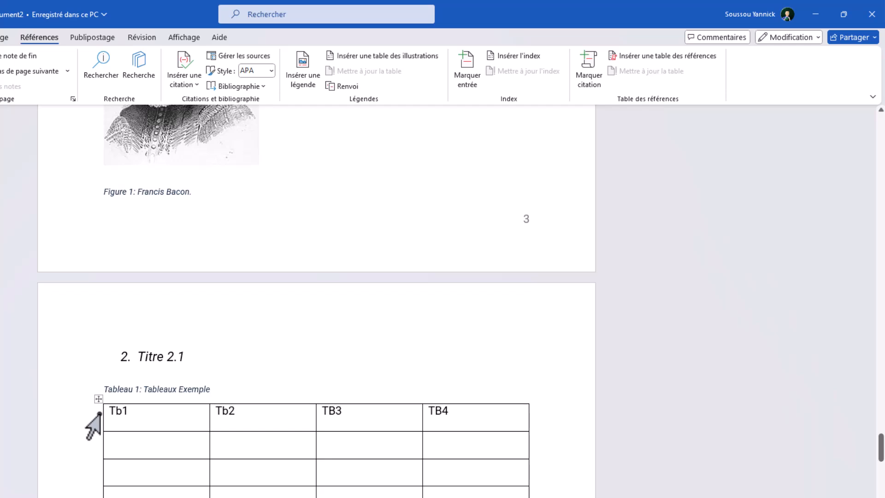
click(100, 415)
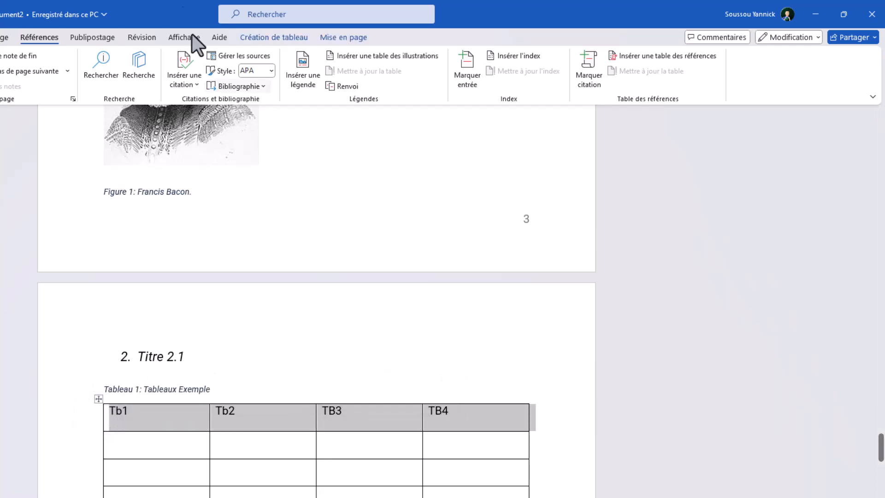
click(280, 38)
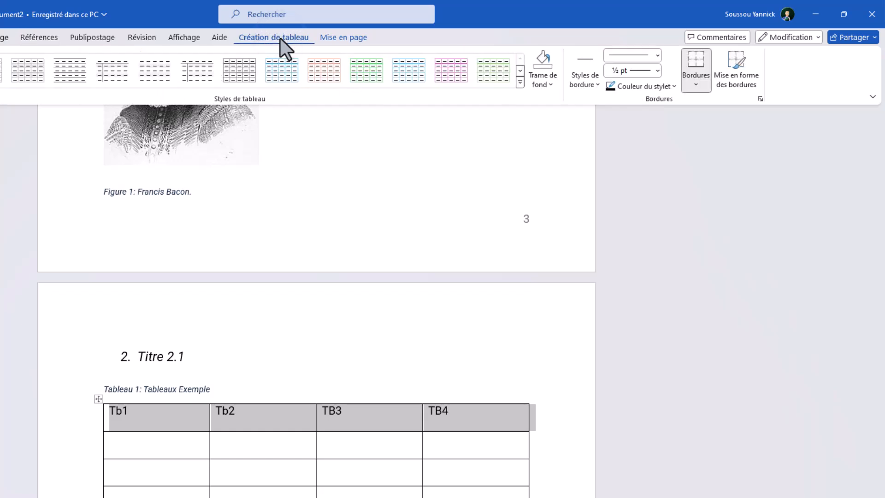
click(344, 37)
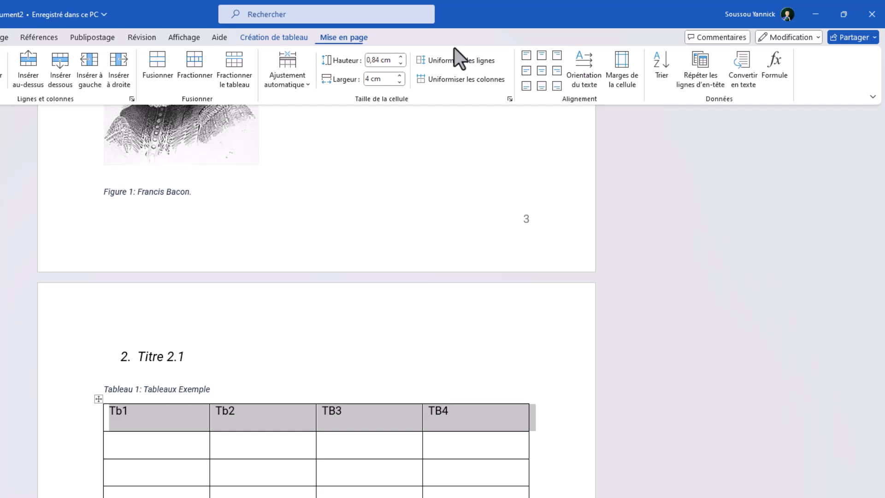
click(701, 67)
scroll(341, 369, down, 8)
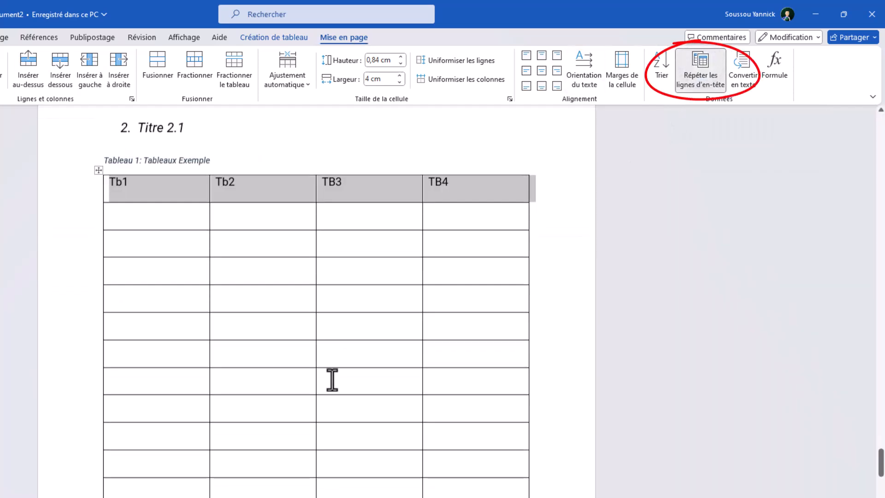
scroll(344, 454, down, 5)
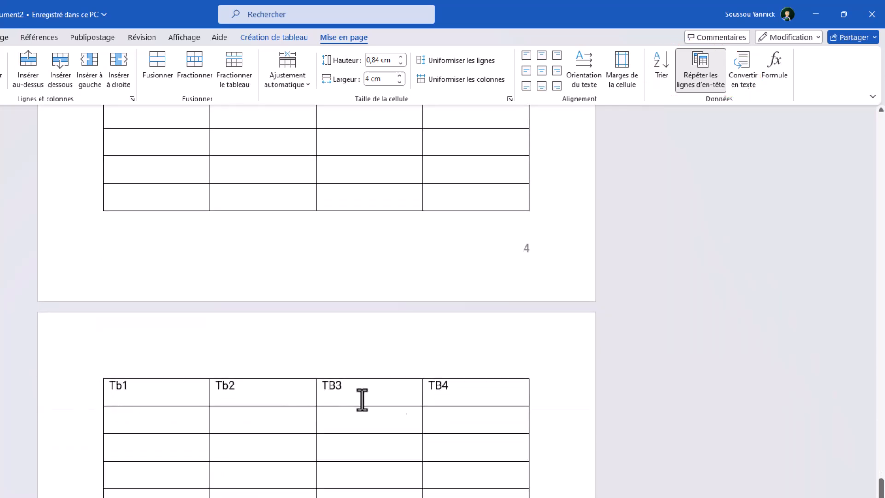
scroll(448, 340, down, 6)
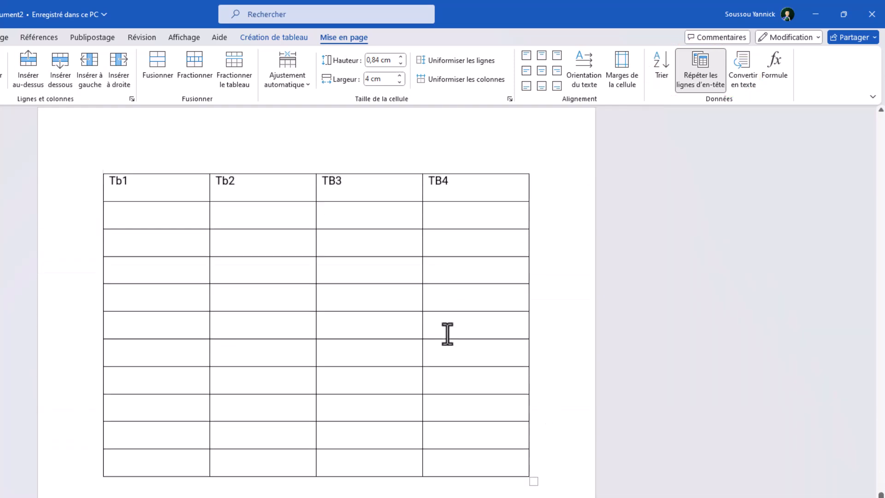
Step: Delete the body paragraphs under the Sommaire heading on the document's first section page
scroll(447, 335, up, 8)
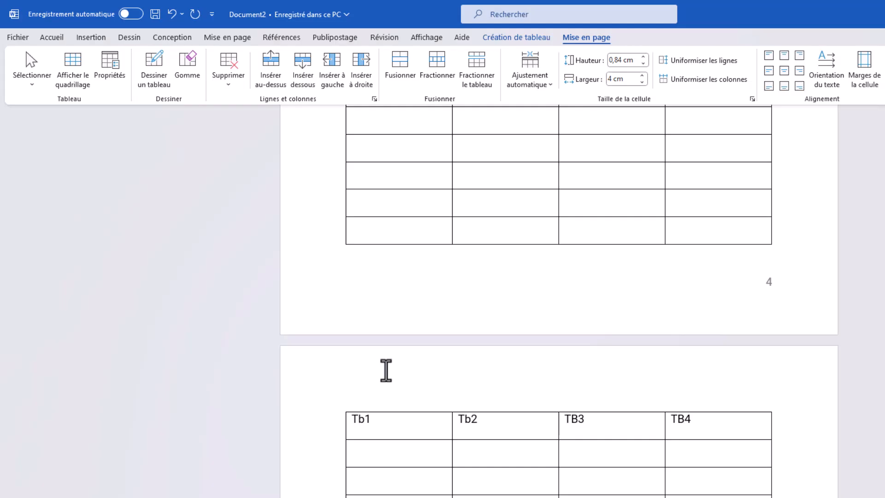
scroll(436, 340, up, 15)
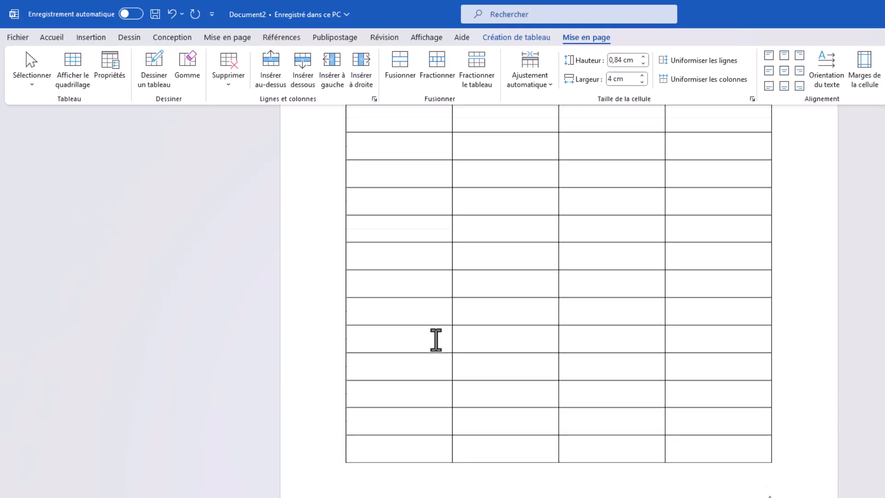
scroll(436, 340, up, 15)
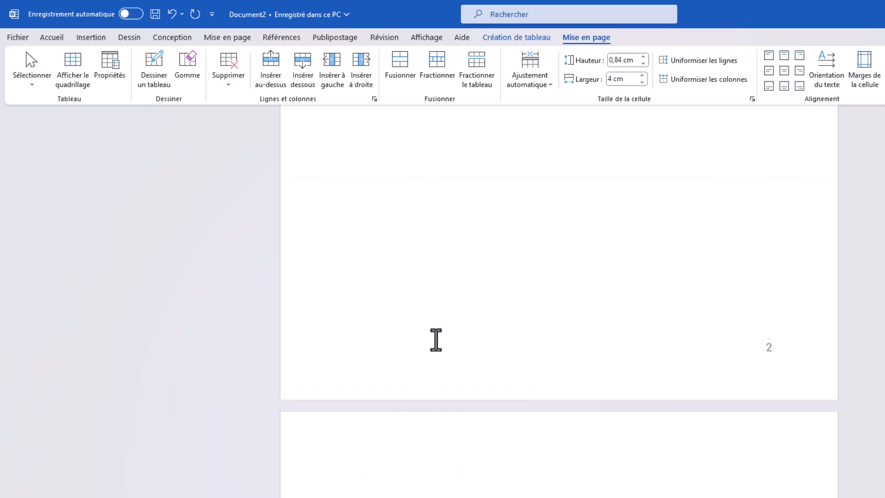
scroll(437, 339, up, 10)
scroll(436, 340, up, 8)
scroll(435, 340, down, 3)
drag(471, 453, 331, 256)
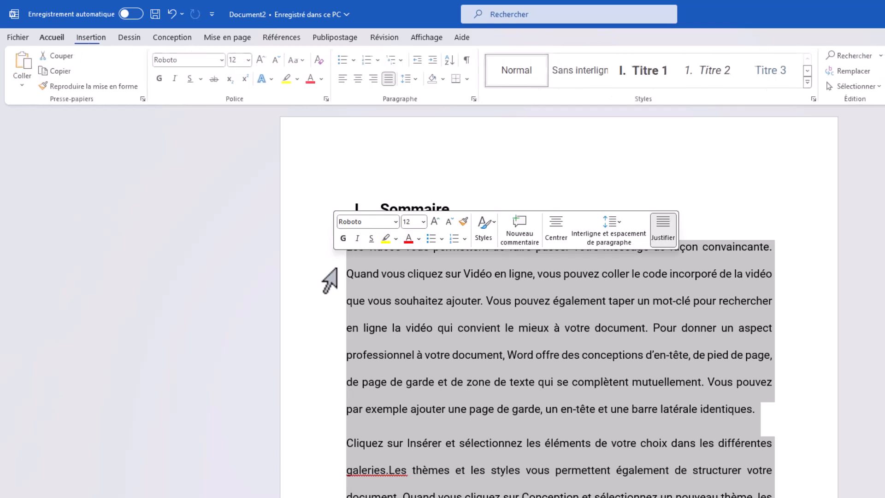
key(Delete)
Step: Apply the Titre 1 style to the Introduction line and remove its automatic number
scroll(560, 442, down, 10)
scroll(559, 441, down, 15)
scroll(471, 462, down, 10)
click(368, 155)
click(432, 140)
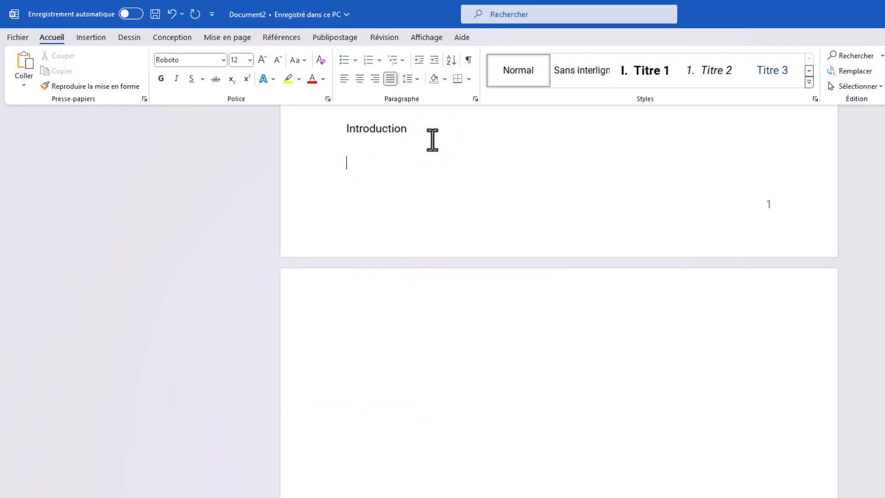
click(369, 126)
click(653, 73)
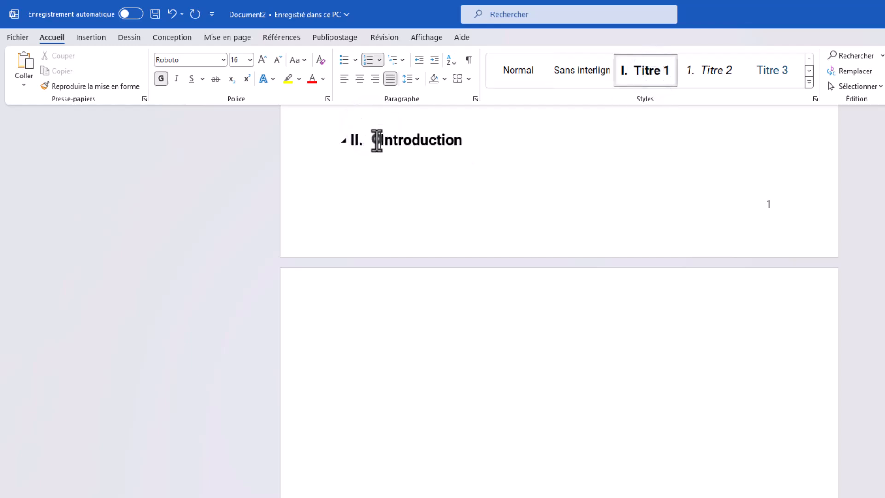
key(BackSpace)
click(424, 187)
Step: Add an empty line after Conclusion and style Conclusion as an unnumbered Titre 1 heading with a reduced indent
scroll(423, 188, down, 15)
scroll(436, 215, down, 20)
scroll(521, 312, down, 20)
scroll(529, 307, down, 10)
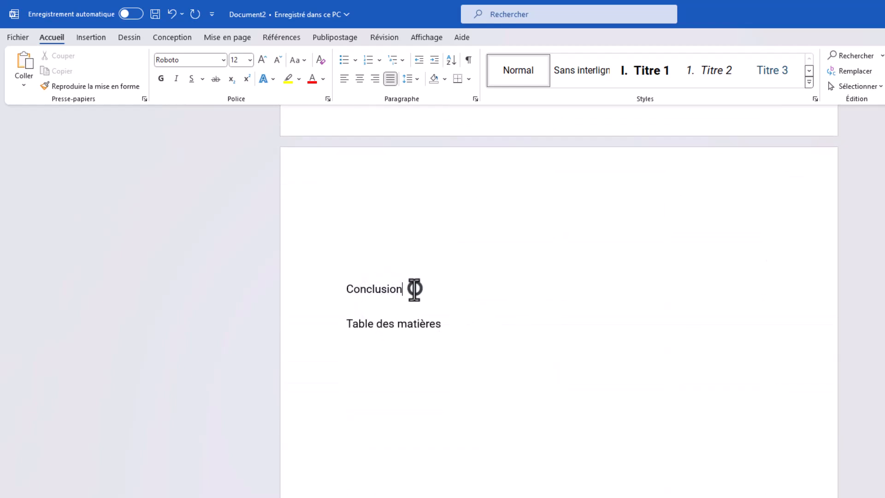
key(Return)
click(381, 289)
click(642, 70)
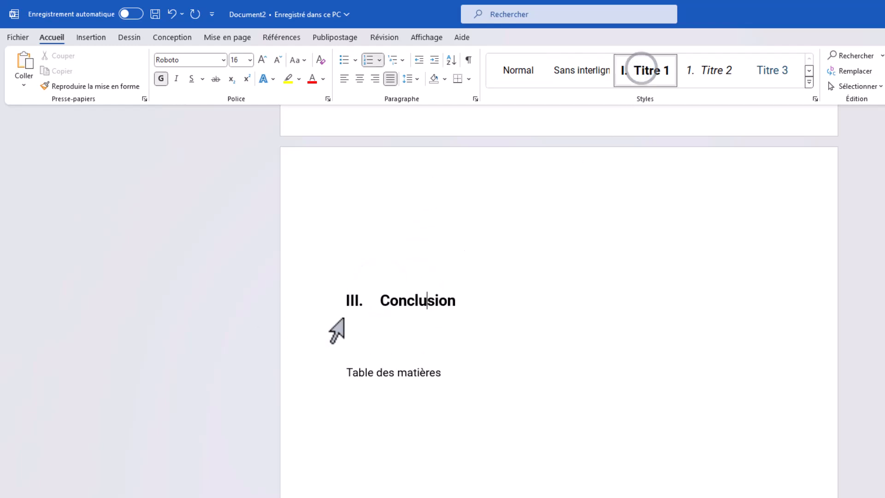
click(373, 301)
key(BackSpace)
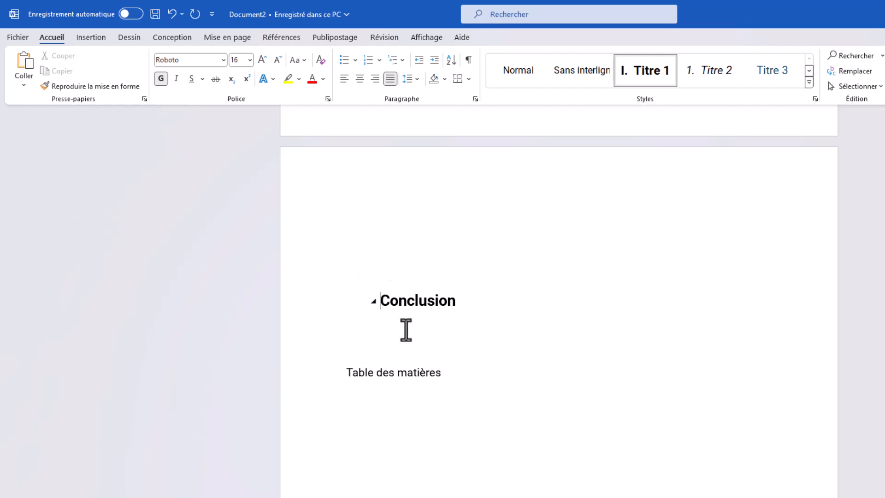
key(BackSpace)
click(374, 321)
Step: Generate filler text under the Conclusion heading with =rand(10,10)
click(466, 297)
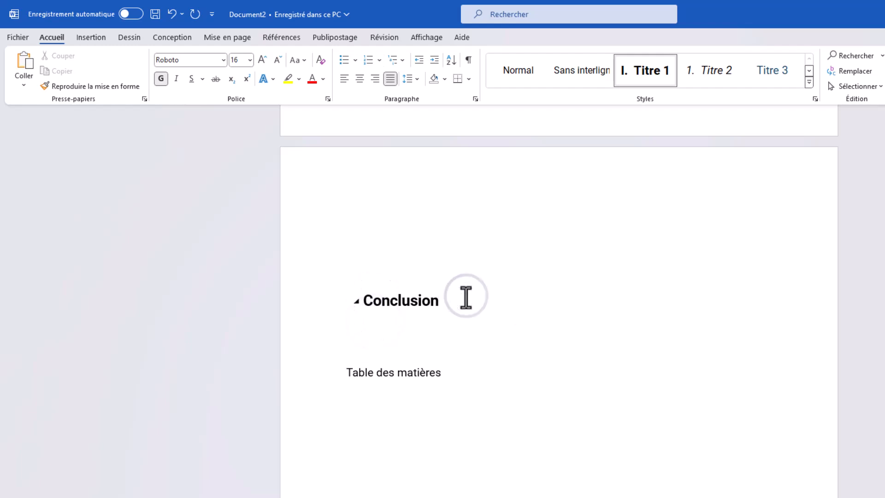
key(Return)
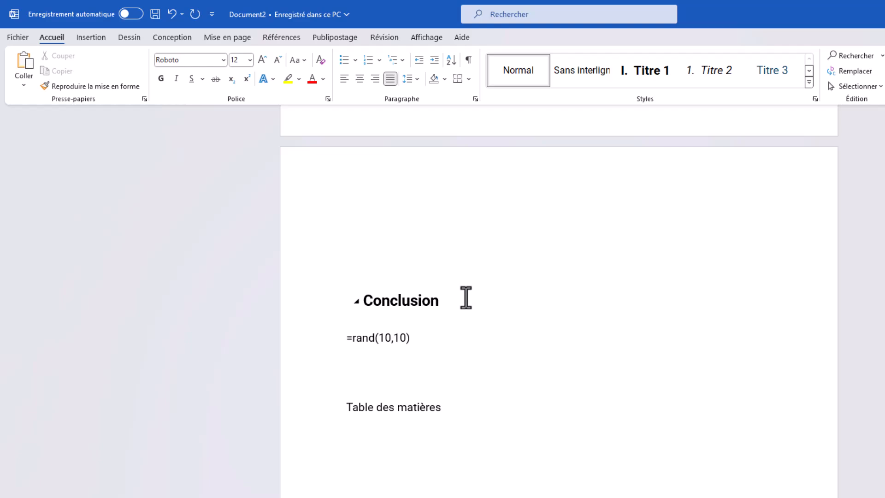
text(=rand(10,10))
key(Return)
scroll(475, 320, up, 10)
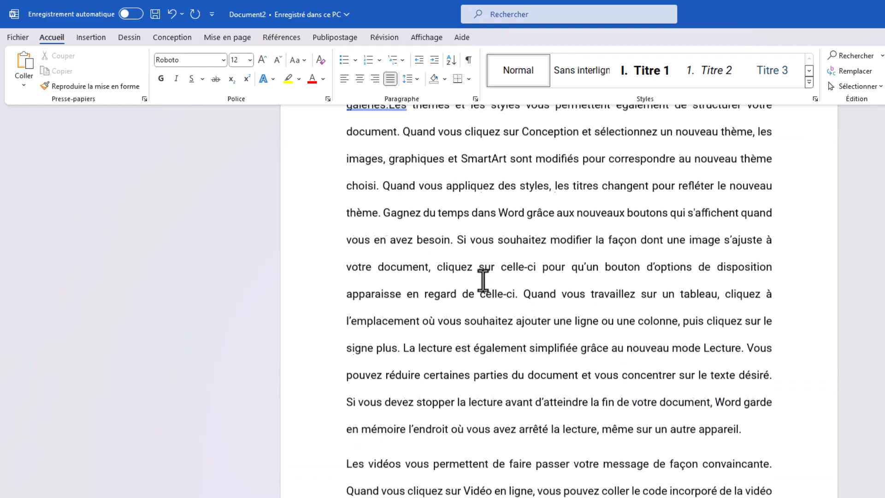
scroll(489, 280, up, 20)
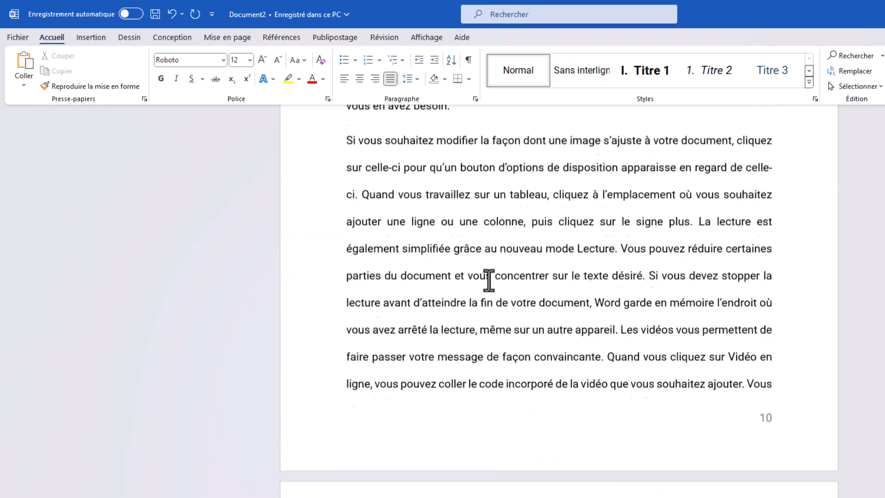
scroll(488, 280, up, 4)
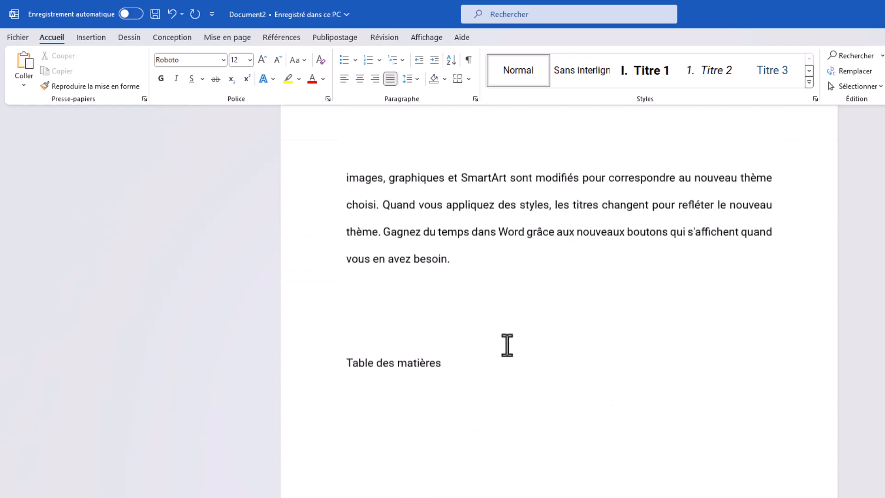
scroll(440, 428, up, 2)
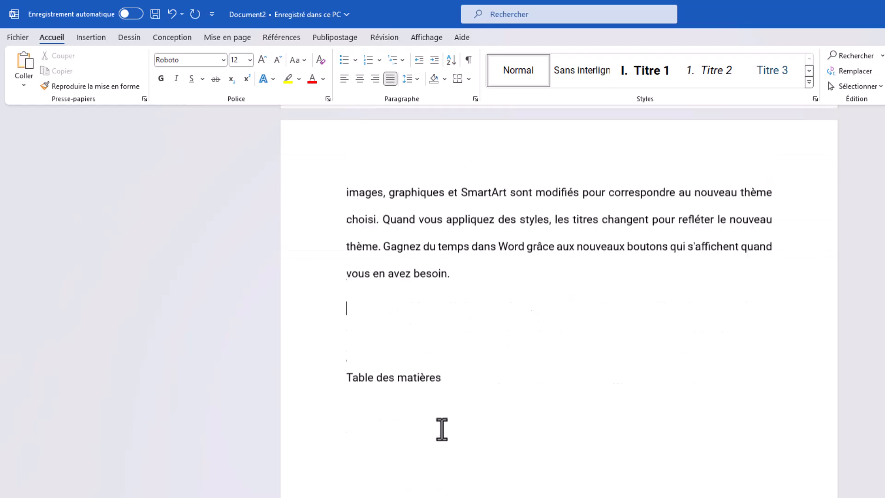
Step: Insert a custom table of contents below the "Table des matières" line, with 3 levels, dotted leaders and right-aligned page numbers
scroll(362, 349, down, 5)
click(363, 322)
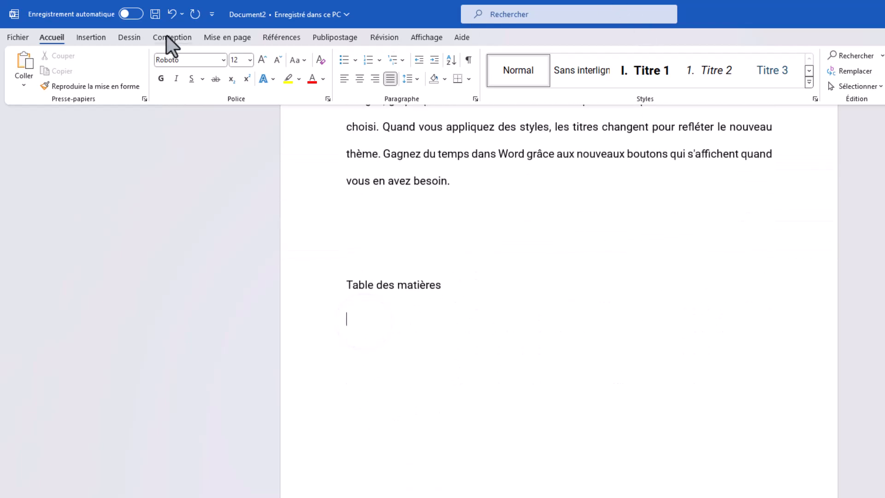
click(287, 37)
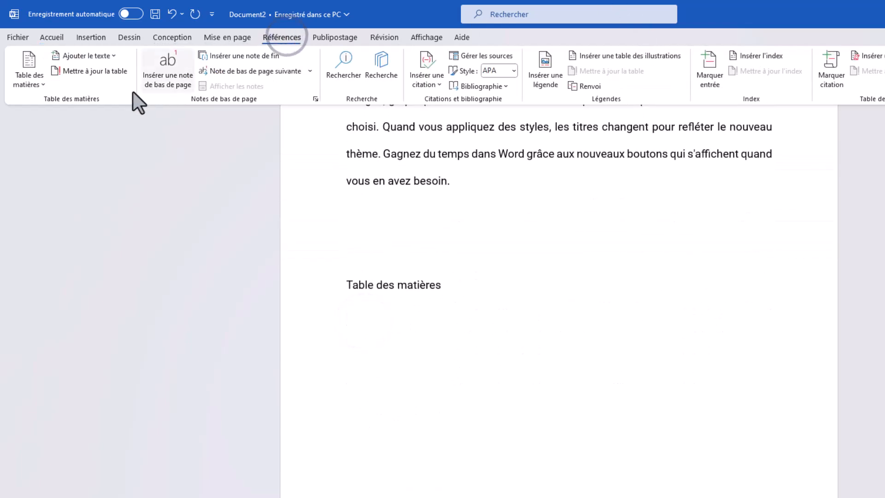
click(40, 80)
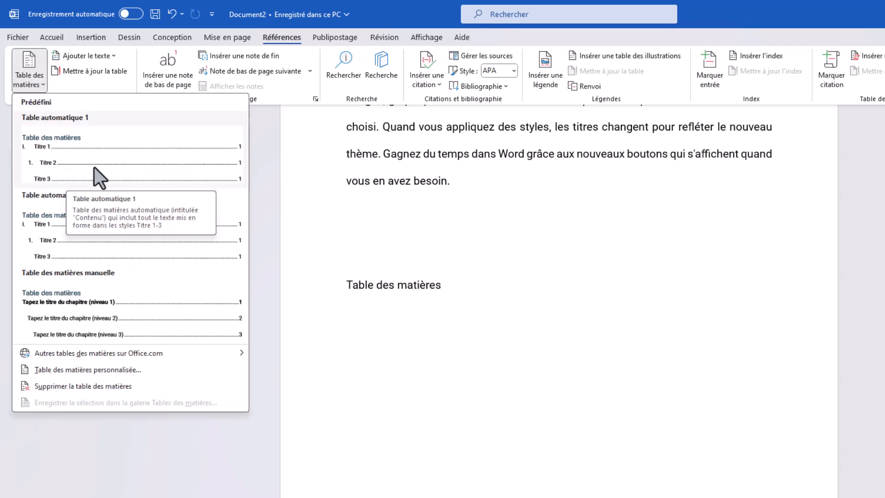
click(115, 371)
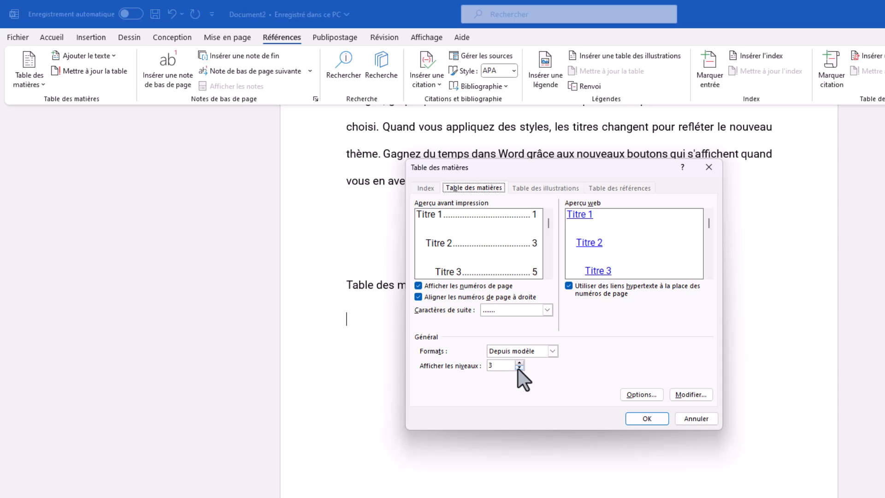
double_click(501, 365)
click(547, 311)
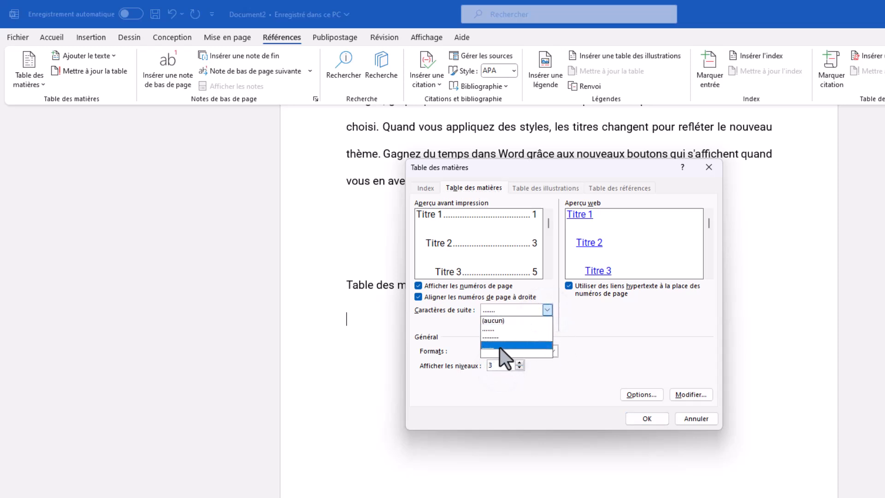
click(547, 310)
click(642, 418)
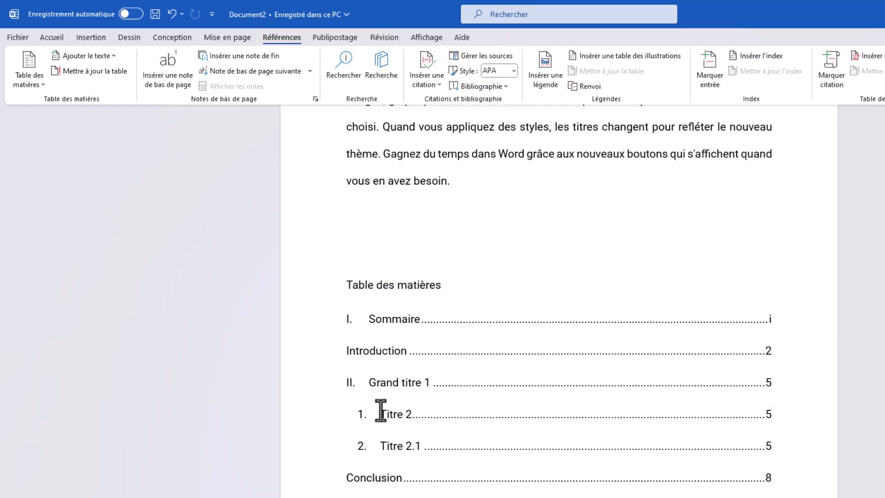
Step: Generate more filler text in the body below the table with =rand(20,15)
scroll(401, 393, down, 3)
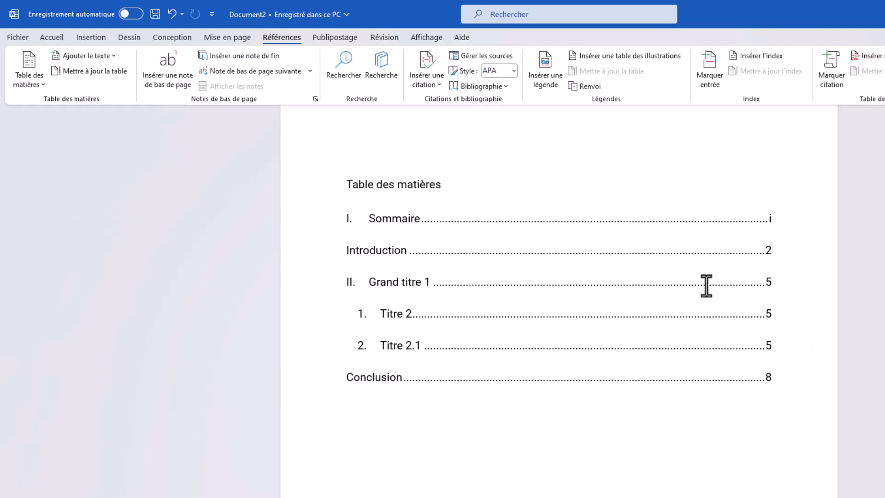
scroll(777, 282, up, 10)
scroll(777, 283, up, 15)
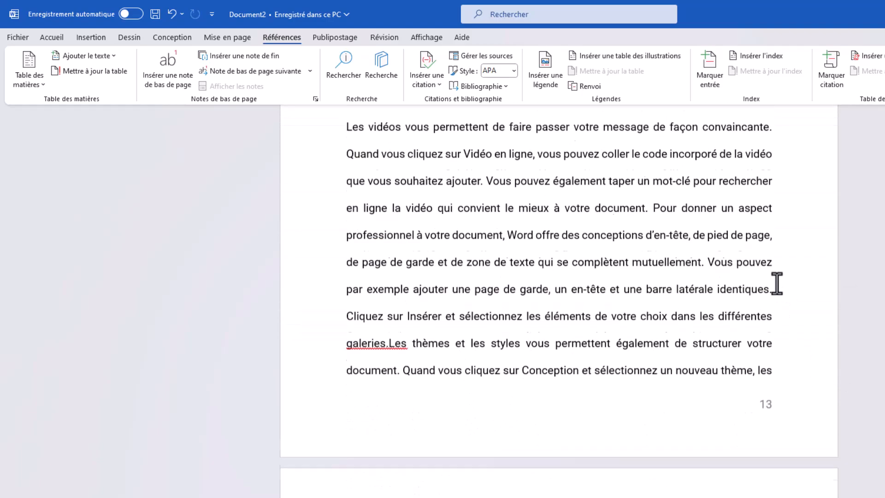
scroll(777, 286, up, 20)
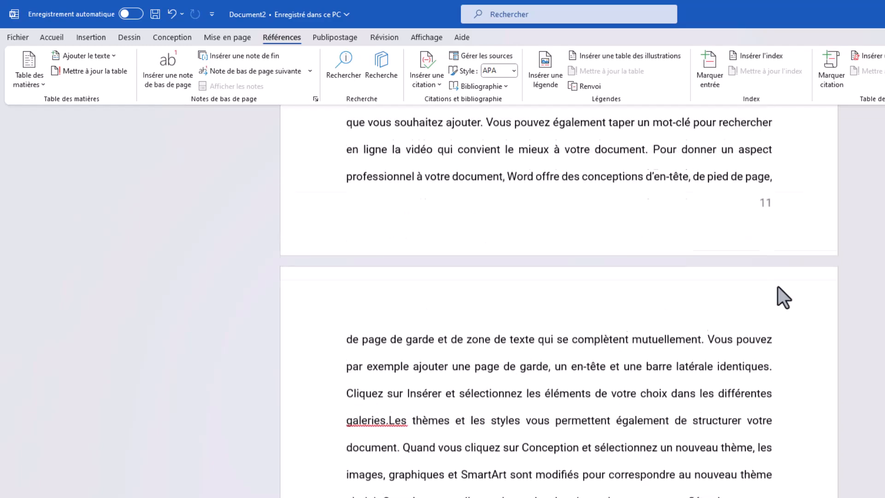
scroll(777, 286, up, 20)
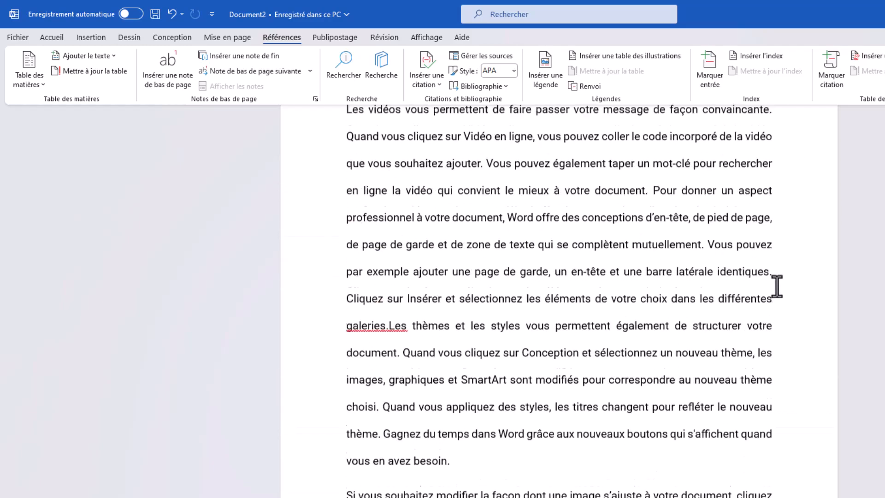
scroll(777, 286, up, 20)
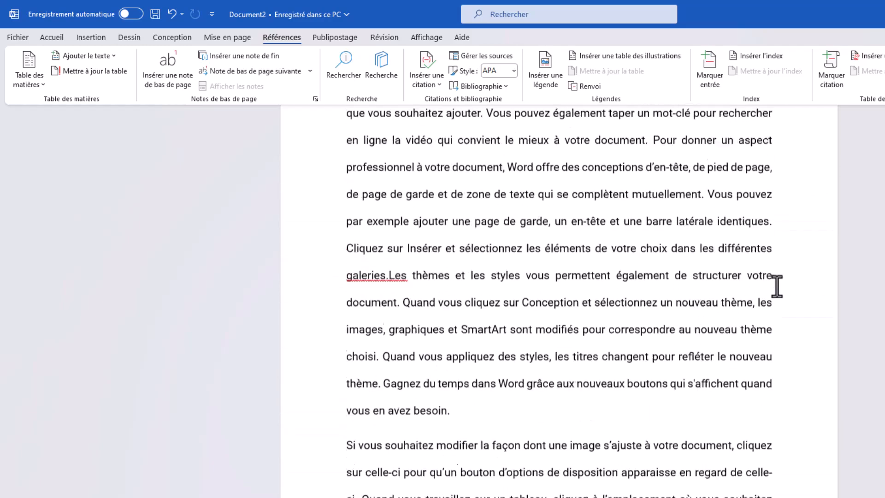
scroll(778, 285, up, 10)
scroll(523, 283, down, 5)
key(Return)
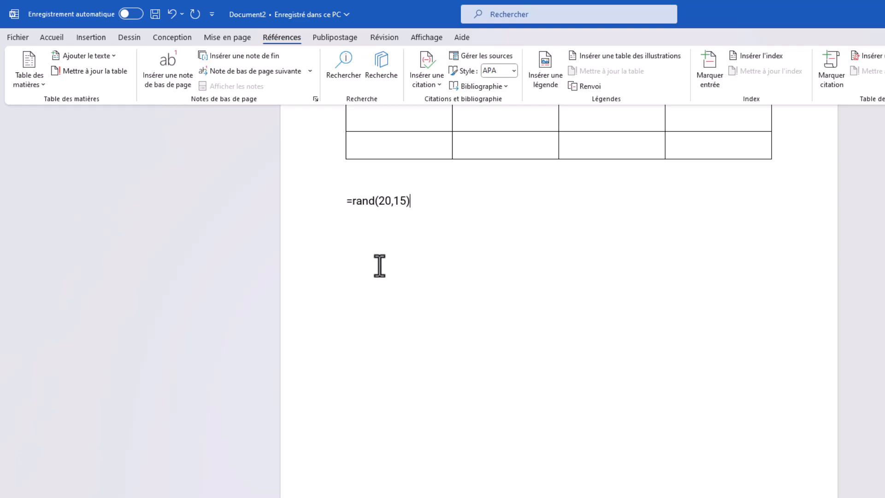
key(Return)
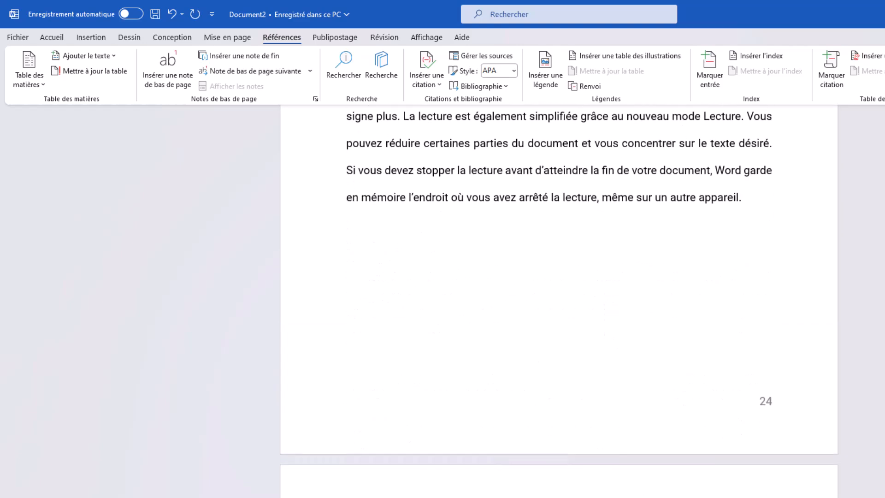
Step: Go back to the table of contents at the end of the document and place the cursor in its Sommaire entry
scroll(559, 300, down, 3)
scroll(738, 438, up, 15)
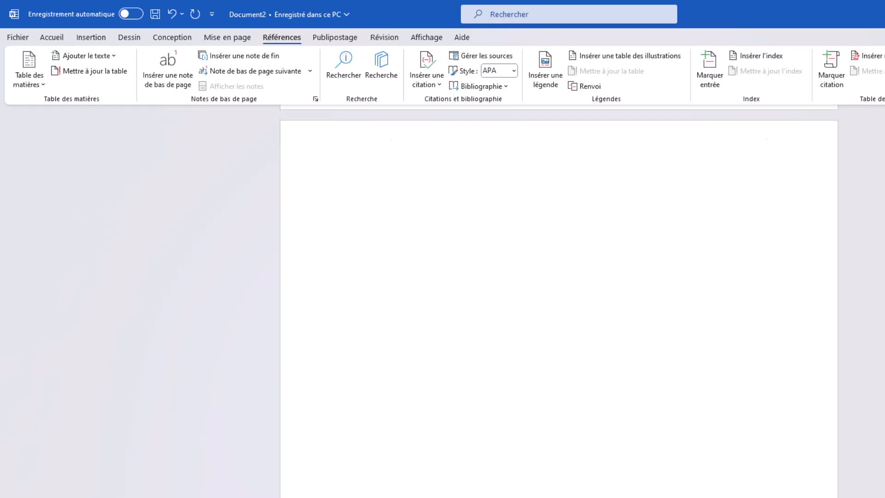
scroll(738, 437, down, 12)
scroll(579, 228, up, 10)
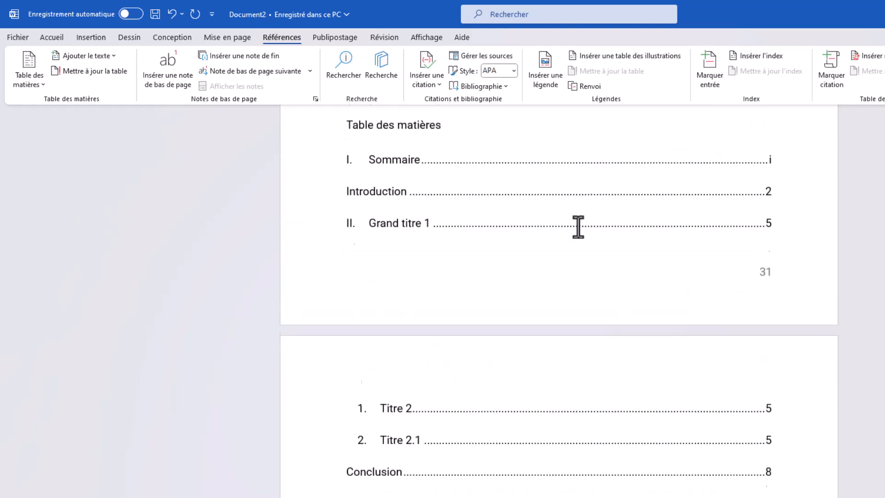
click(387, 406)
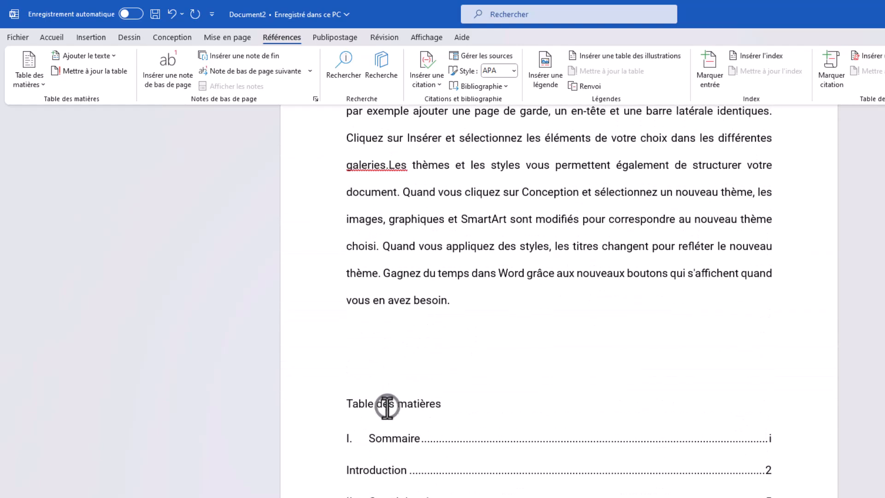
click(389, 438)
click(100, 75)
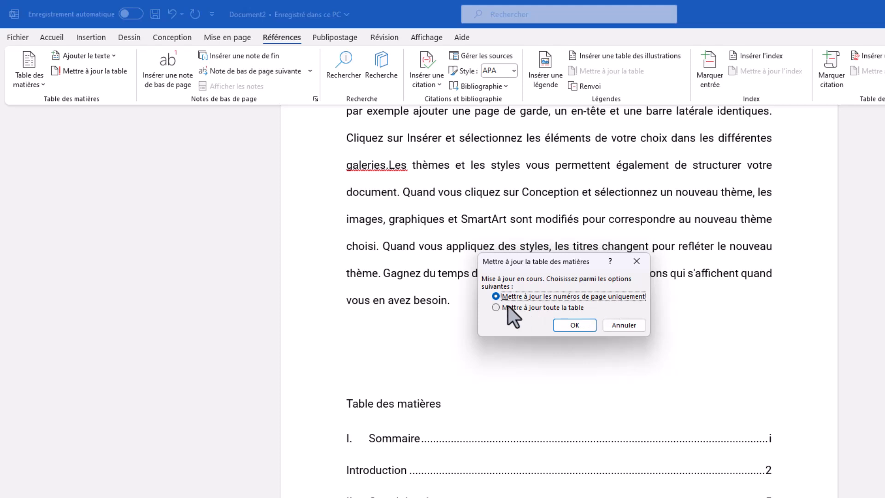
click(495, 308)
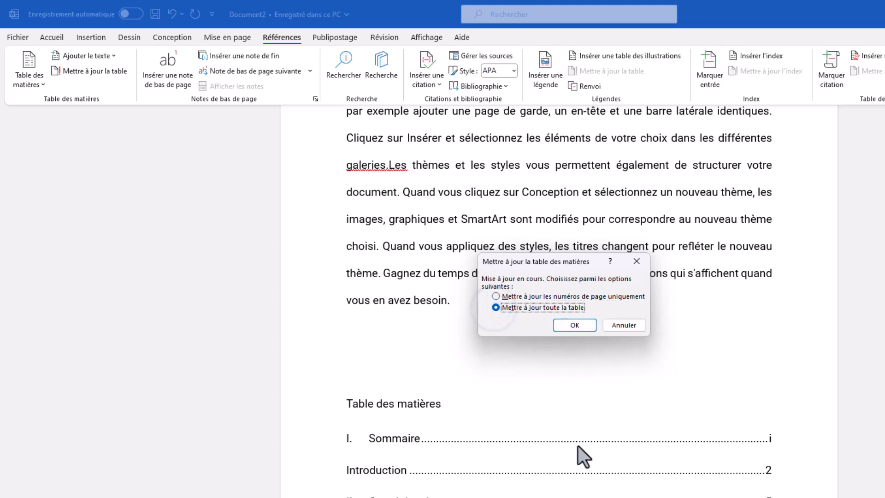
click(632, 326)
scroll(672, 435, down, 6)
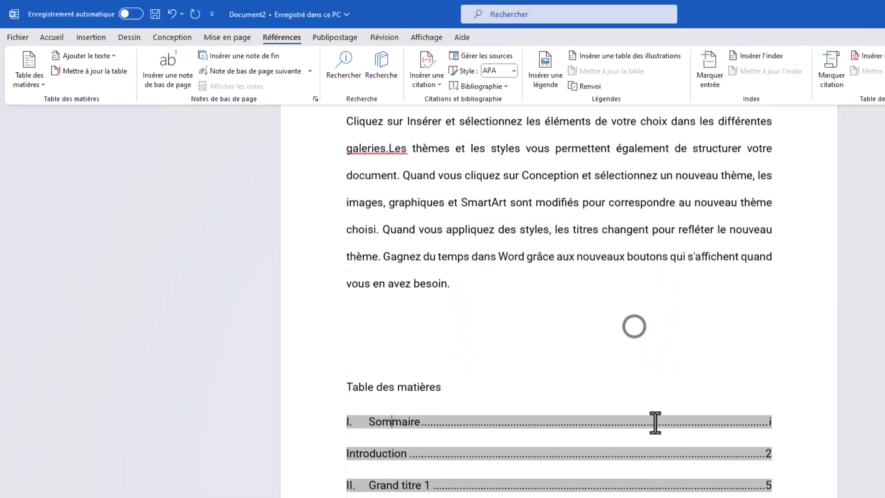
Step: Update the entire table of contents, both entries and page numbers, and check the refreshed entries
scroll(444, 254, up, 3)
click(116, 66)
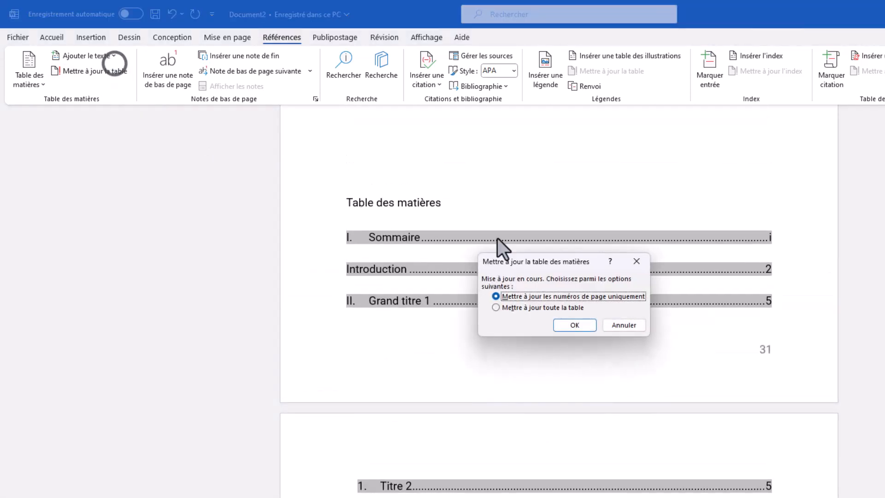
click(523, 308)
click(580, 330)
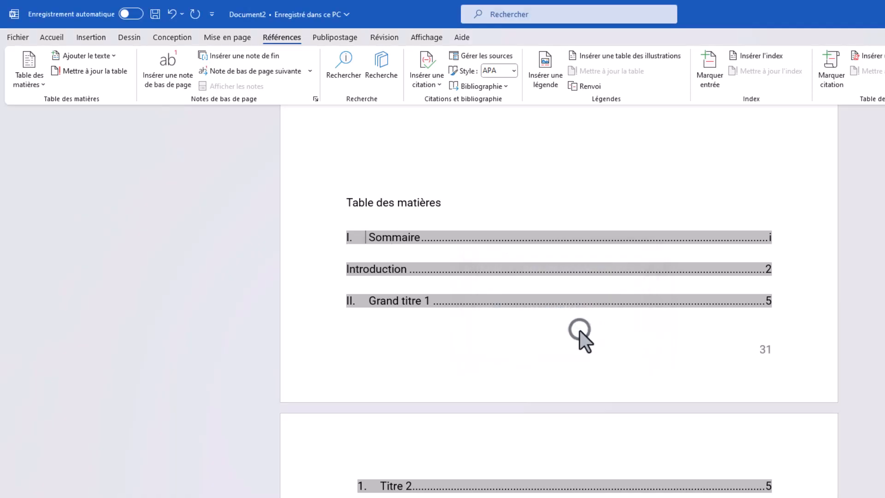
scroll(672, 434, down, 1)
scroll(715, 475, down, 3)
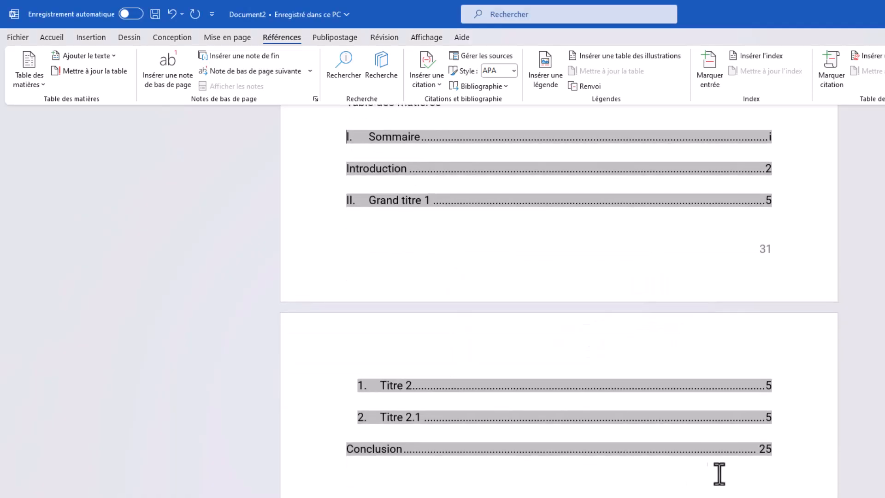
scroll(715, 475, down, 1)
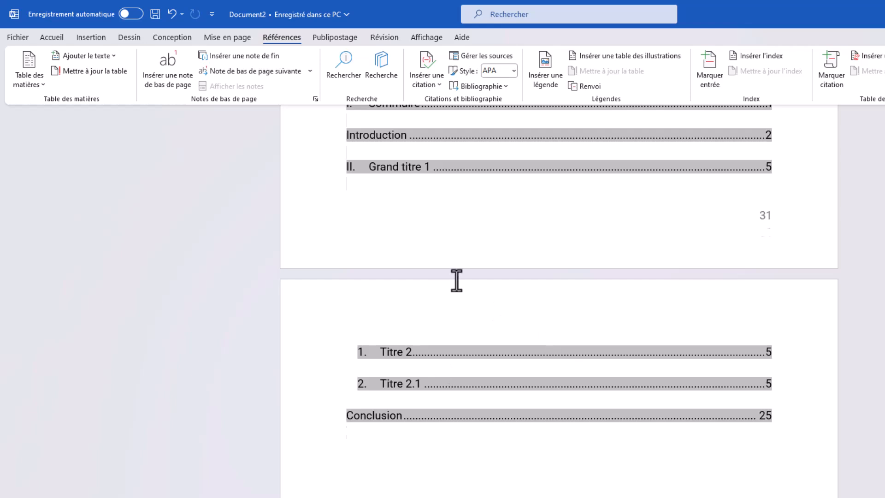
Step: Go up to the paragraph starting "Si vous souhaitez modifier la façon" on page 29 and bring up the review tools
scroll(456, 283, up, 8)
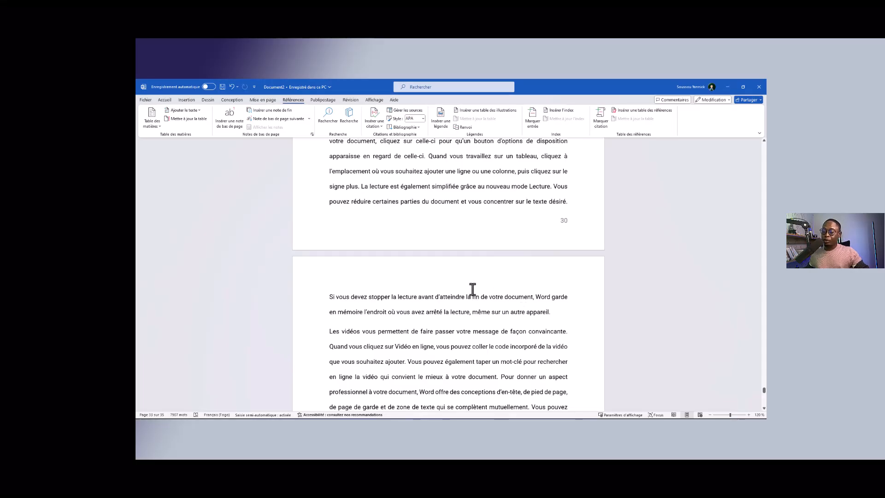
scroll(472, 289, up, 3)
scroll(472, 282, up, 3)
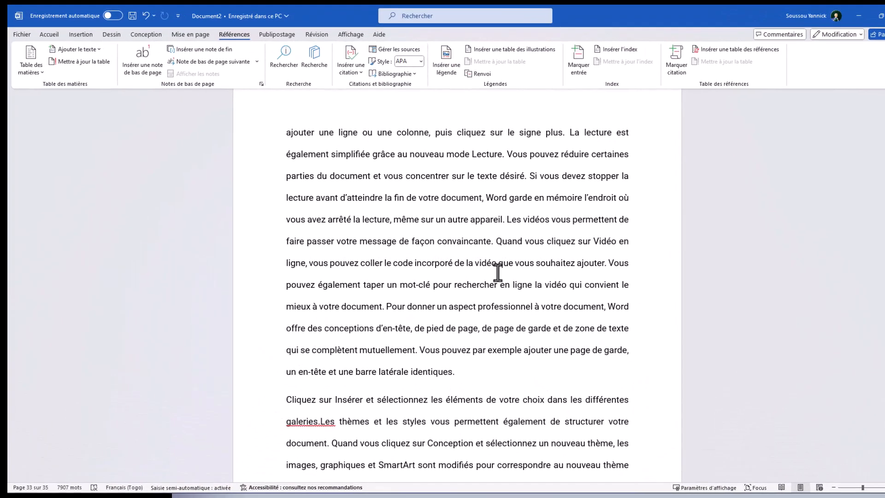
scroll(498, 272, up, 3)
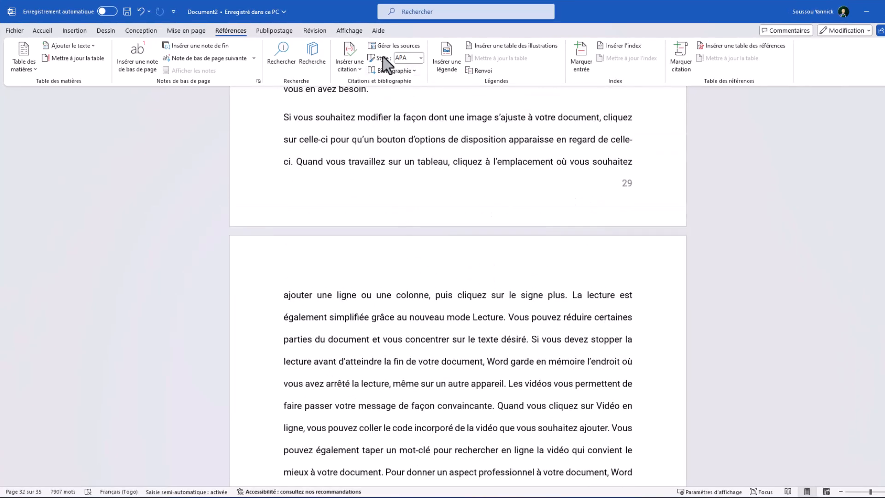
click(314, 31)
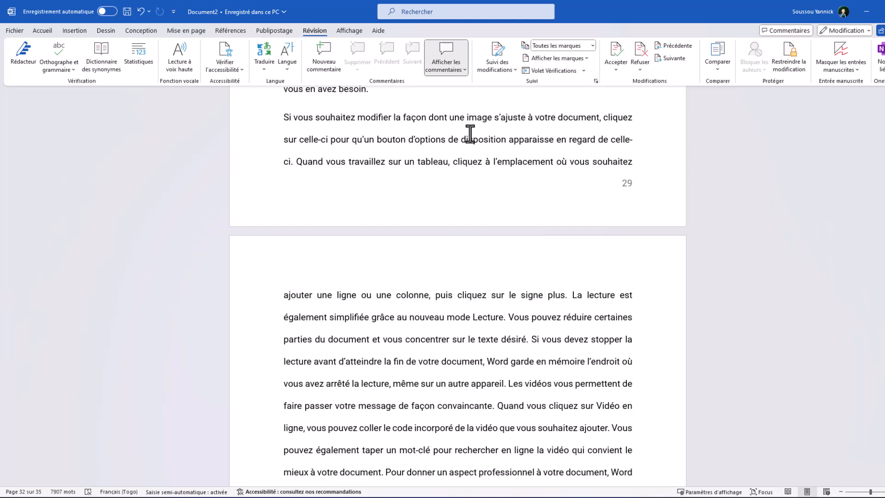
double_click(416, 119)
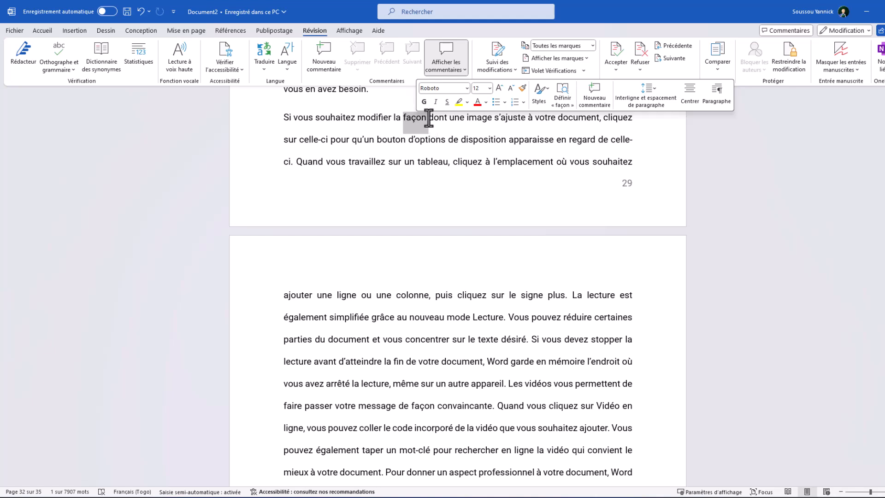
click(428, 119)
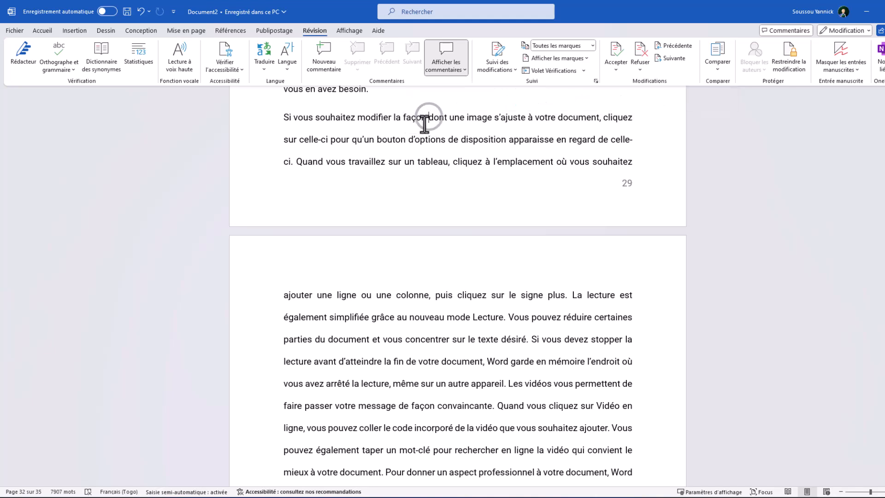
click(501, 57)
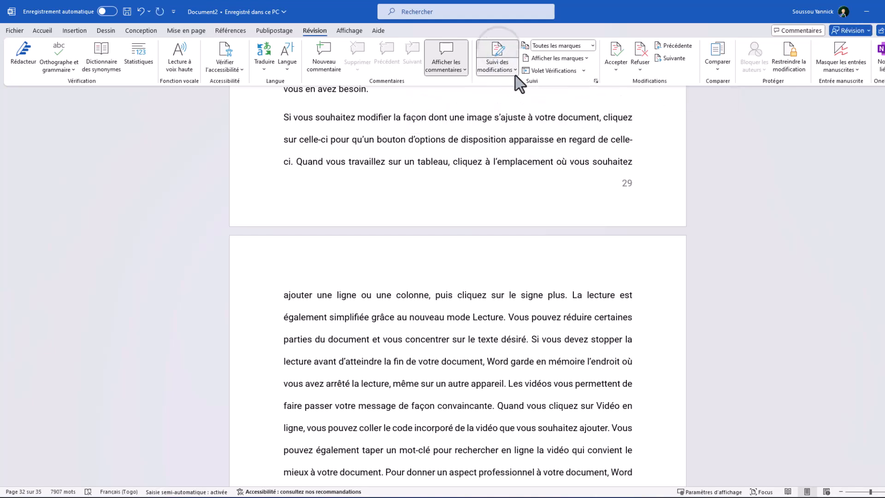
click(512, 70)
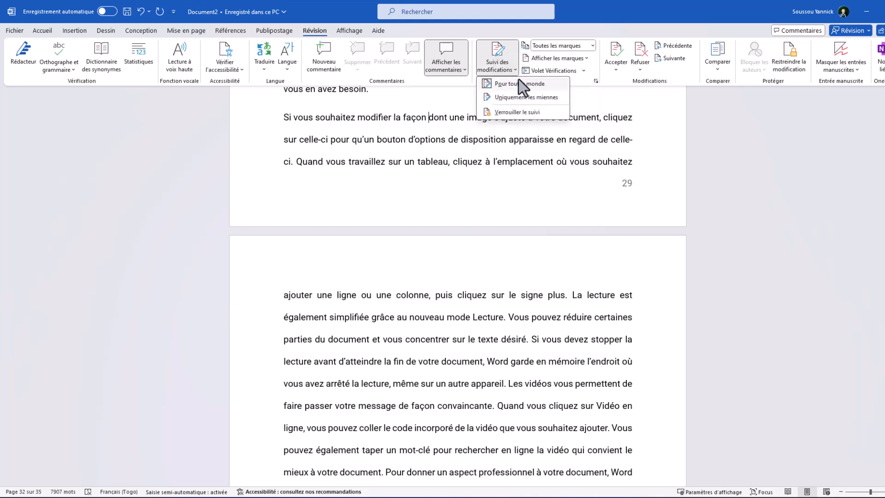
click(511, 51)
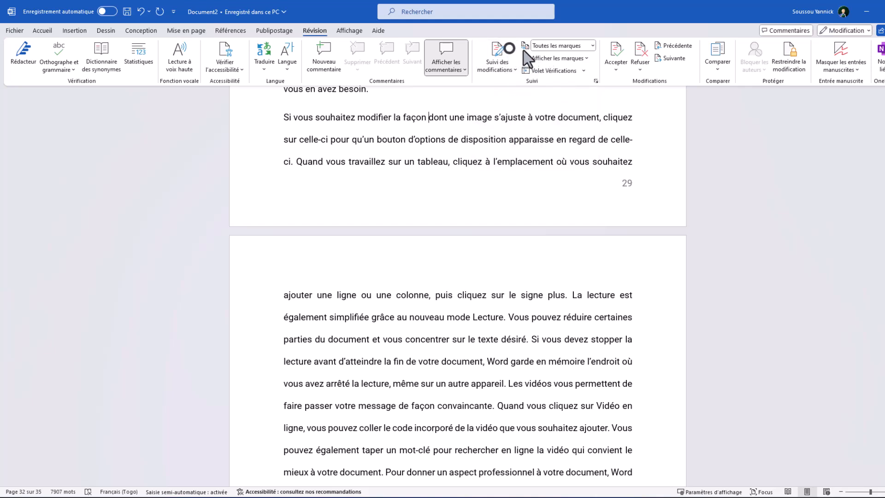
click(586, 59)
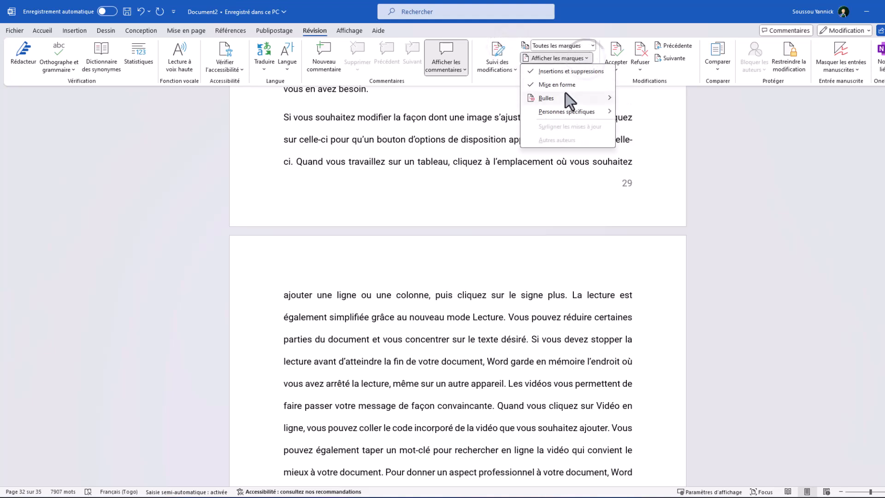
click(428, 139)
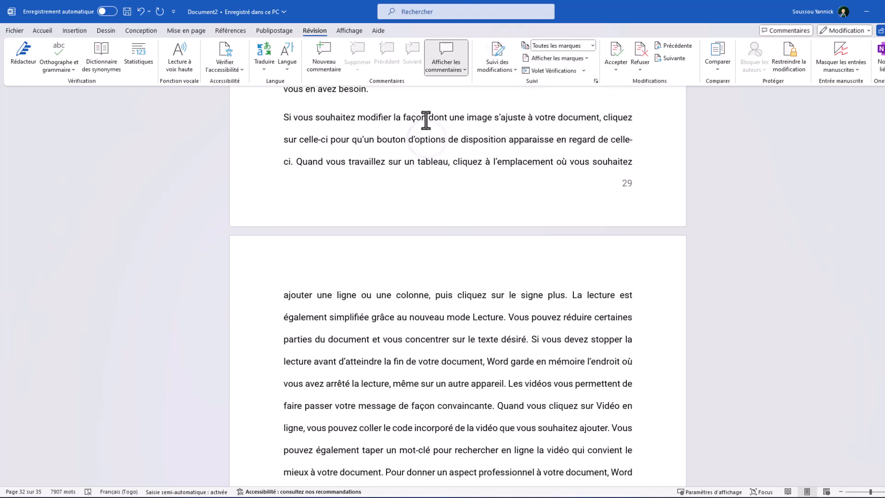
Step: Try deleting the word "façon" on page 29 with change tracking off, and undo the deletion
double_click(412, 118)
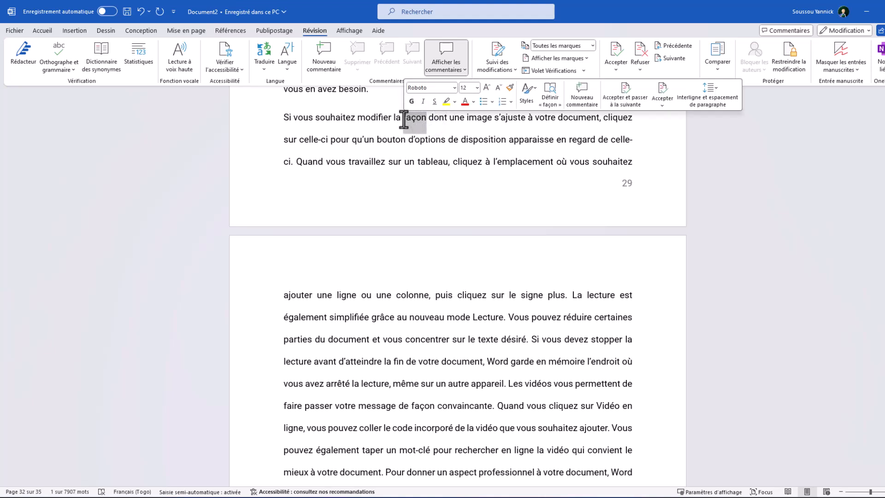
key(Delete)
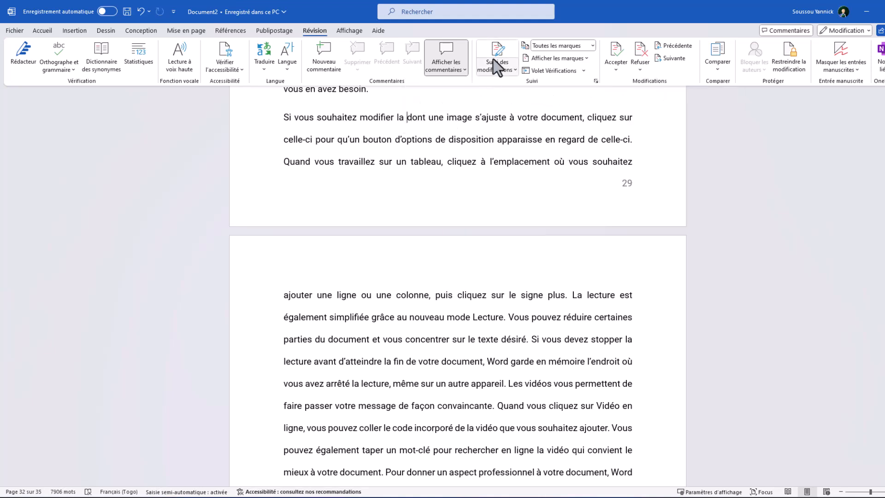
click(511, 70)
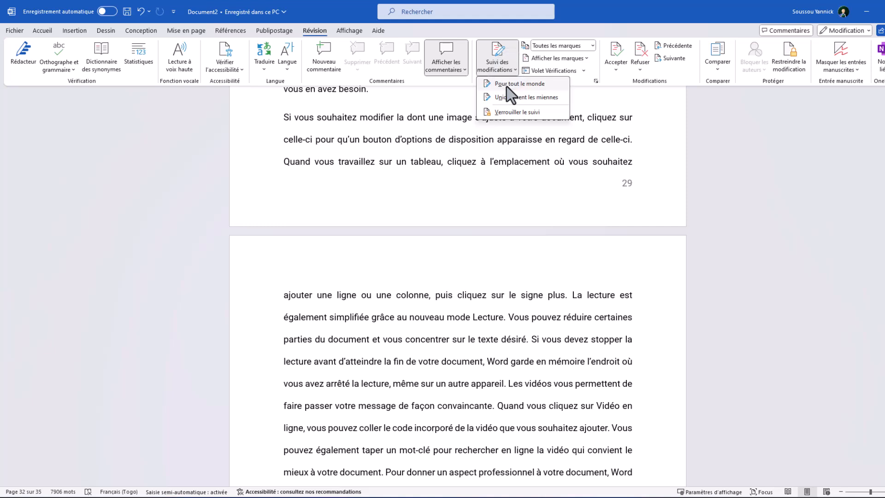
click(506, 140)
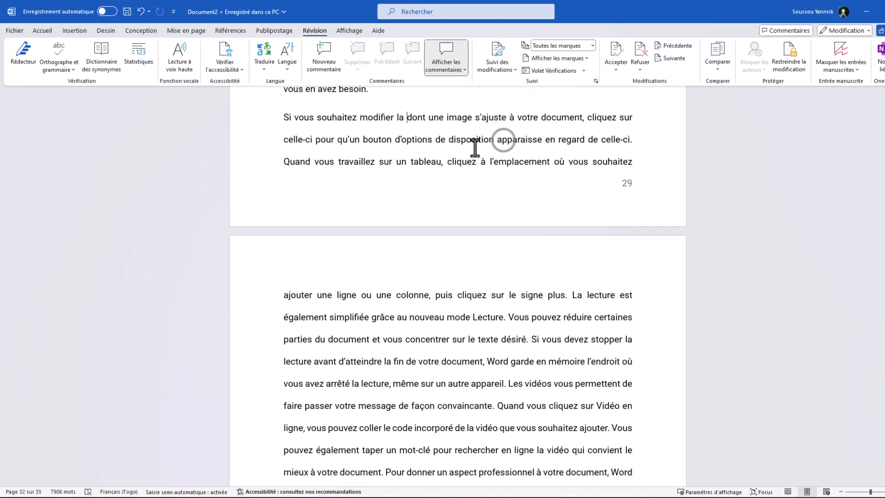
key(ctrl+z)
Step: Turn on change tracking and delete the word "façon" as a tracked change
click(498, 50)
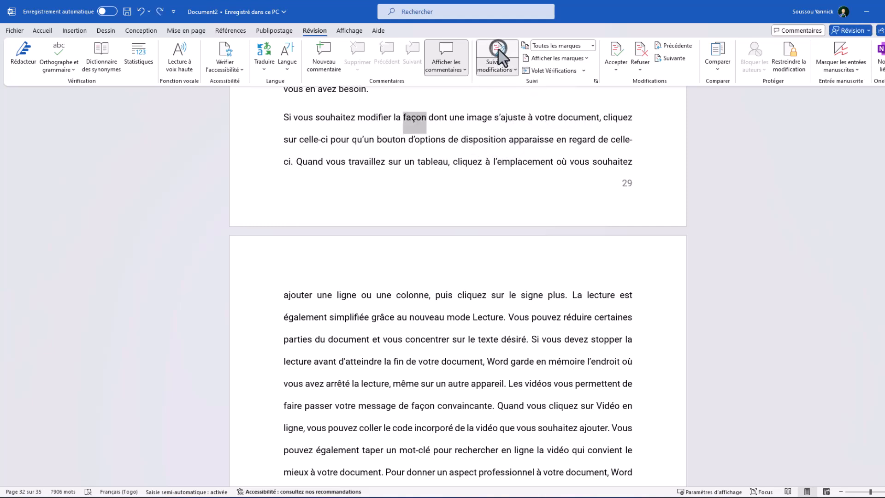
key(Delete)
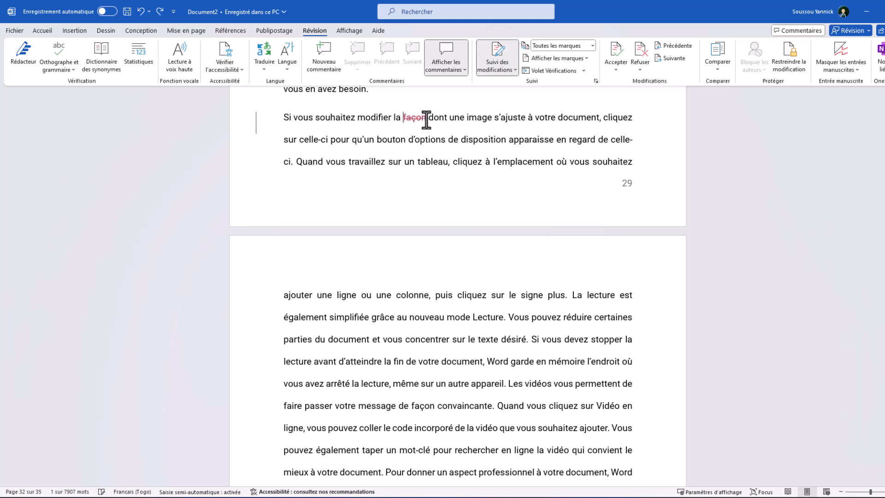
click(429, 118)
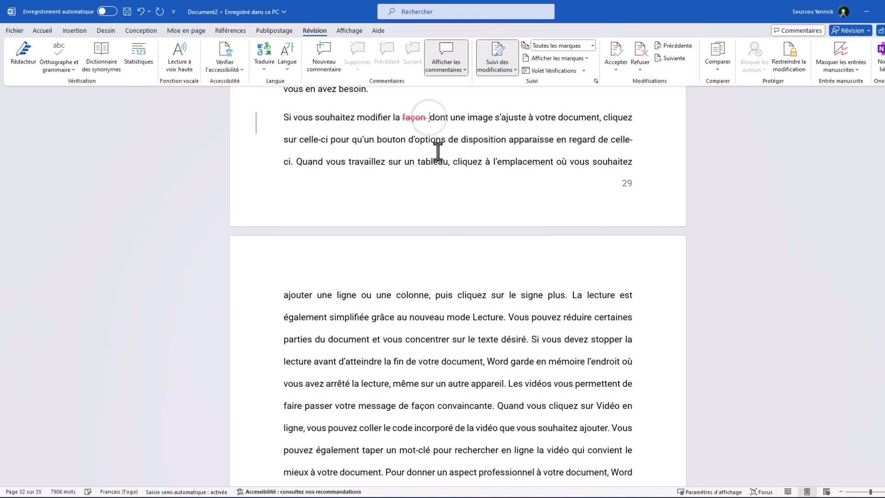
Step: Insert "Manière" as a tracked replacement right after the deleted word "façon" on page 29
text(Mani)
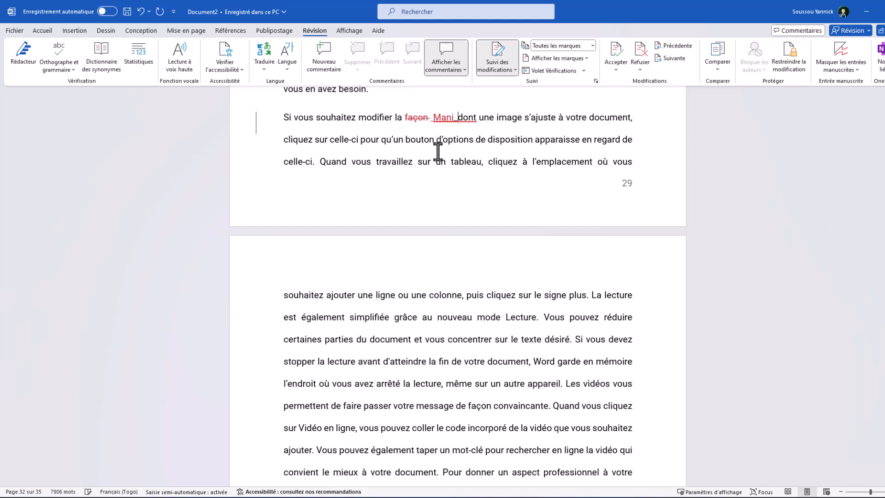
key(BackSpace)
text(ère)
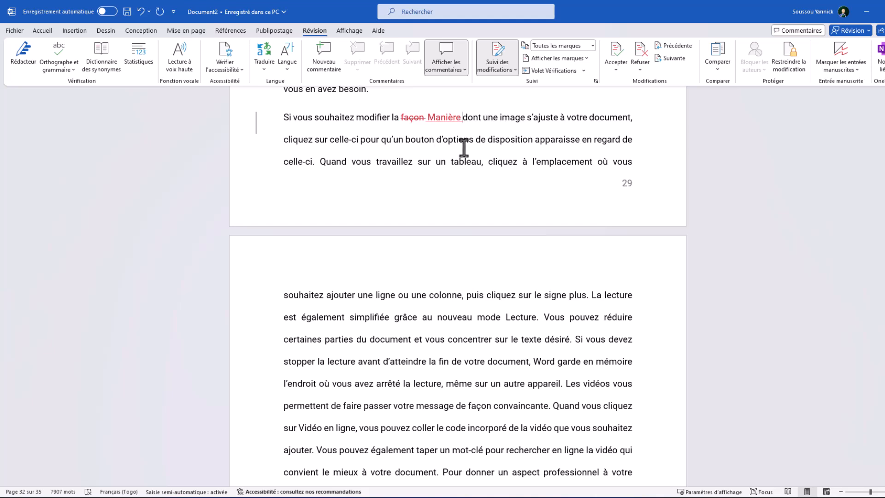
Step: Try accepting the tracked deletion of "façon" and rejecting the insertion of "Manière", and undo both decisions
click(412, 118)
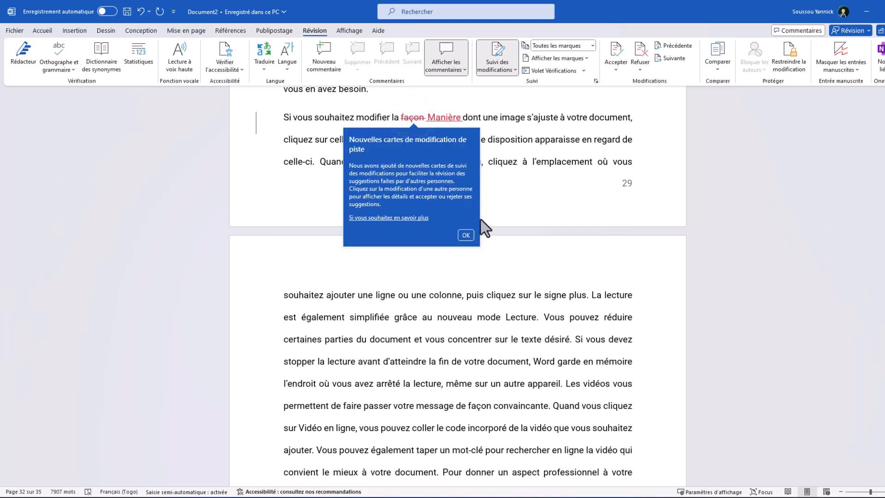
click(465, 235)
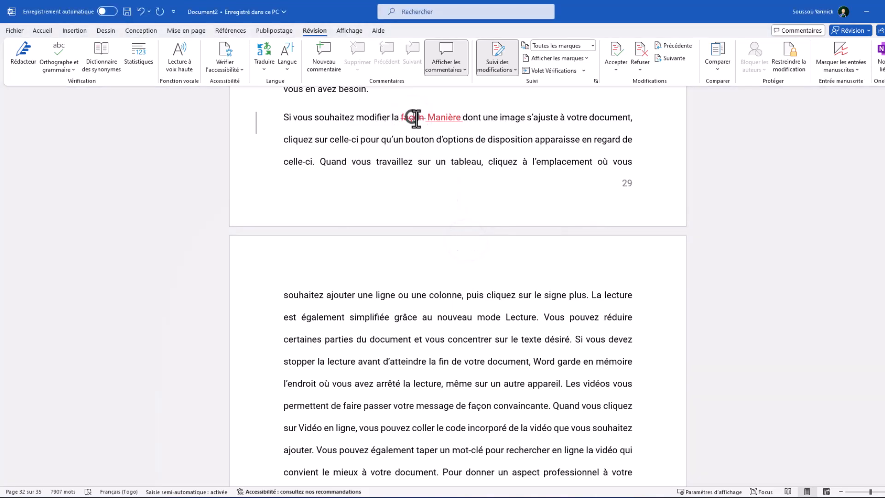
click(620, 49)
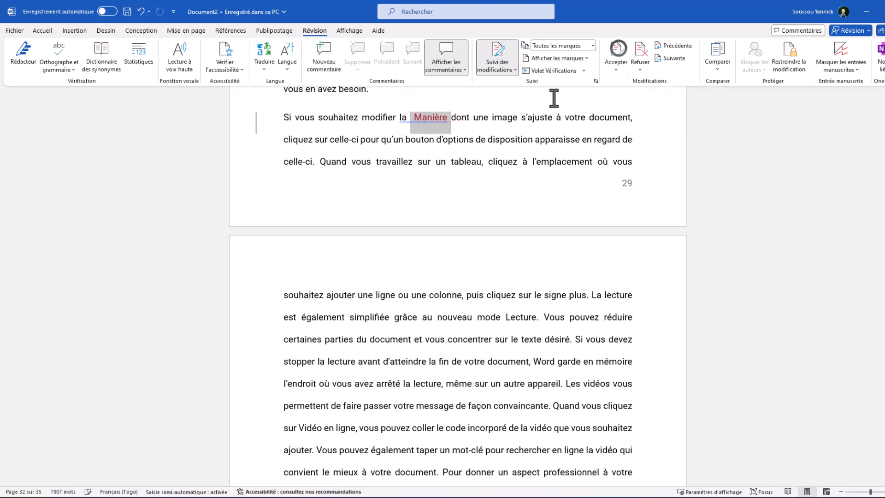
click(434, 117)
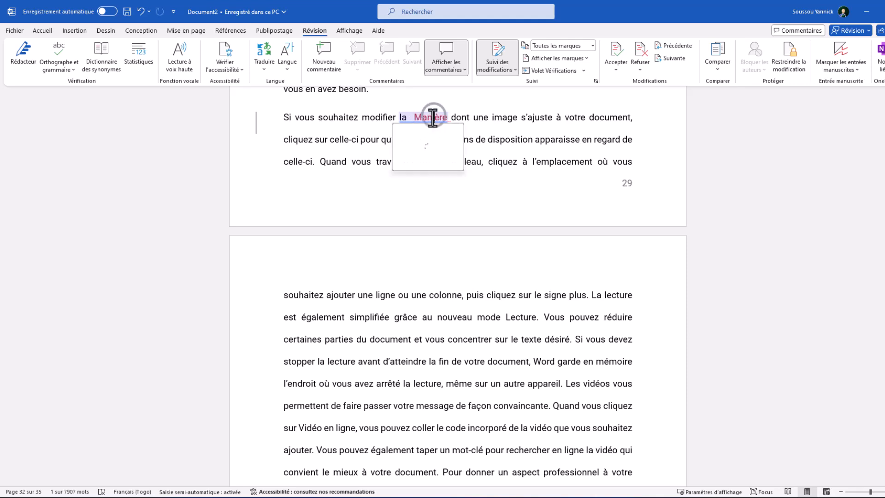
click(640, 51)
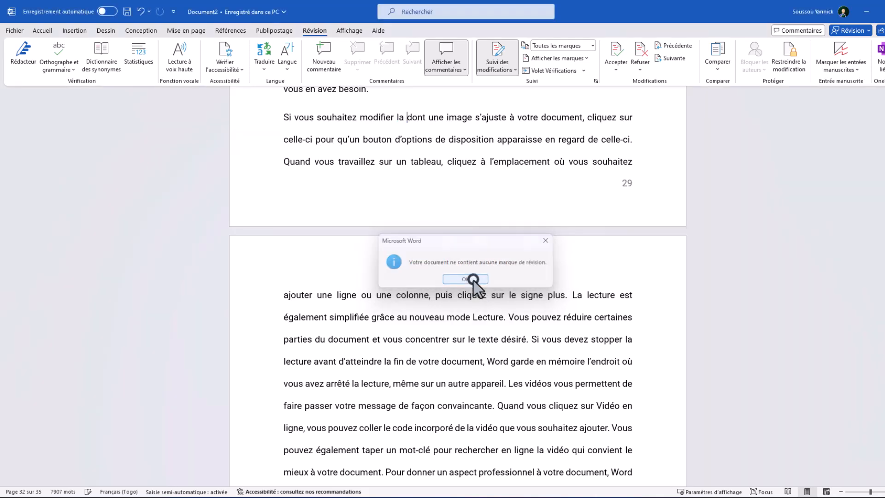
click(474, 282)
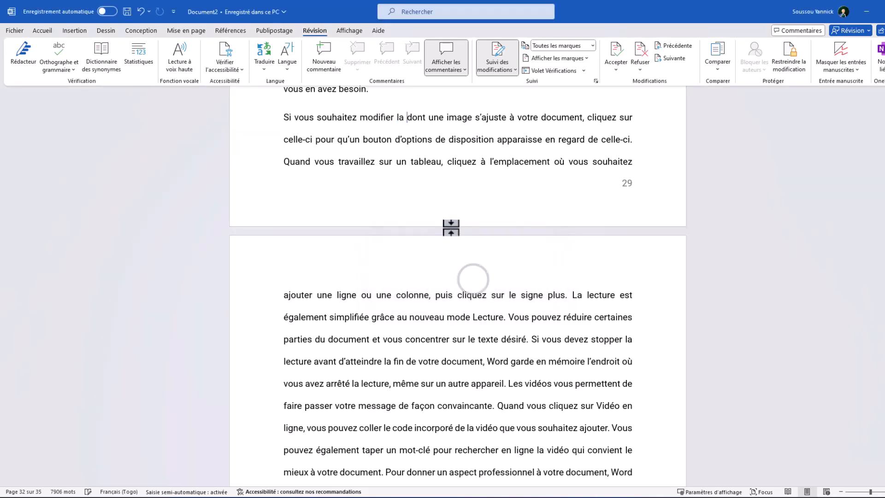
key(ctrl+z)
key(ctrl+z)
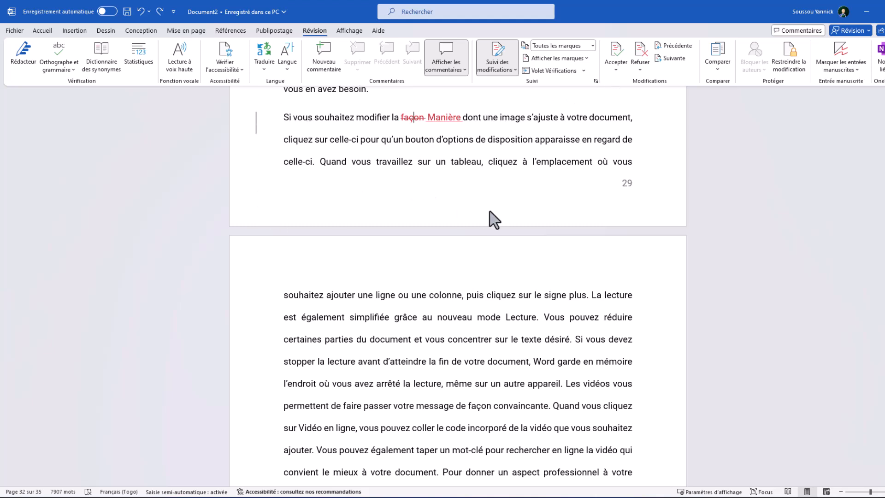
Step: Attach a new comment reading "Mon commentaire" to the word "tableau" on page 29 and post it
double_click(463, 165)
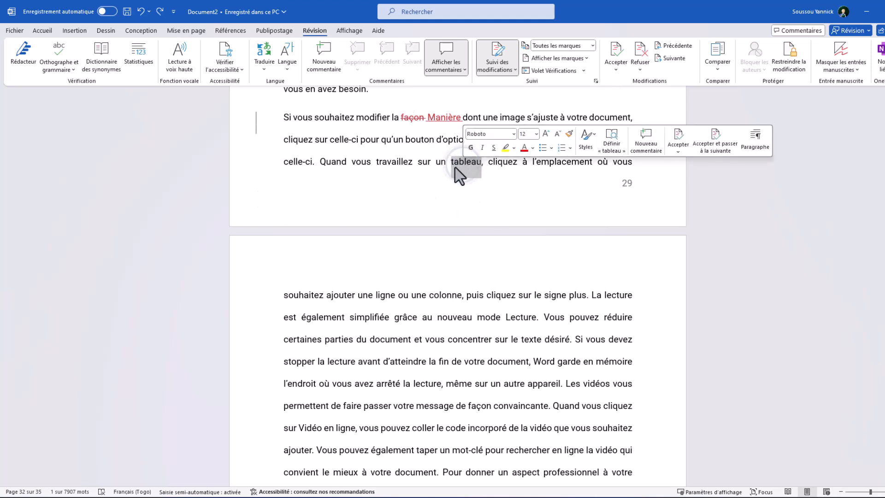
click(323, 55)
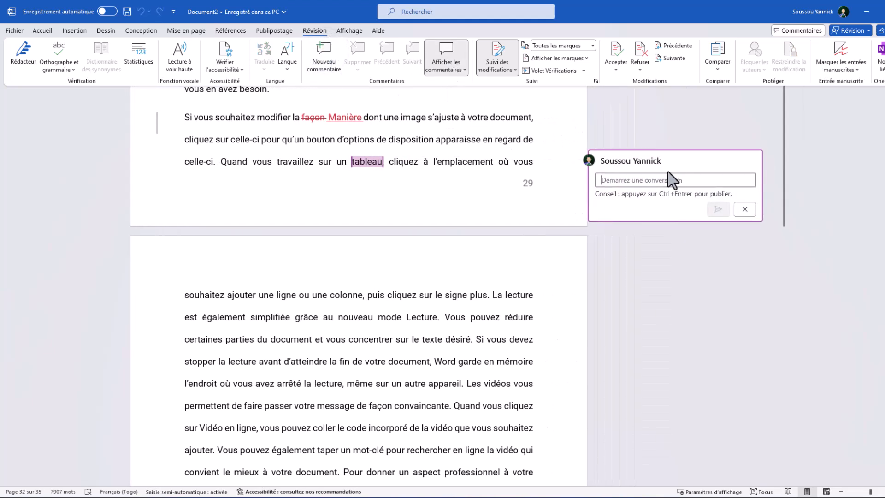
click(643, 179)
text(Mon commentaire)
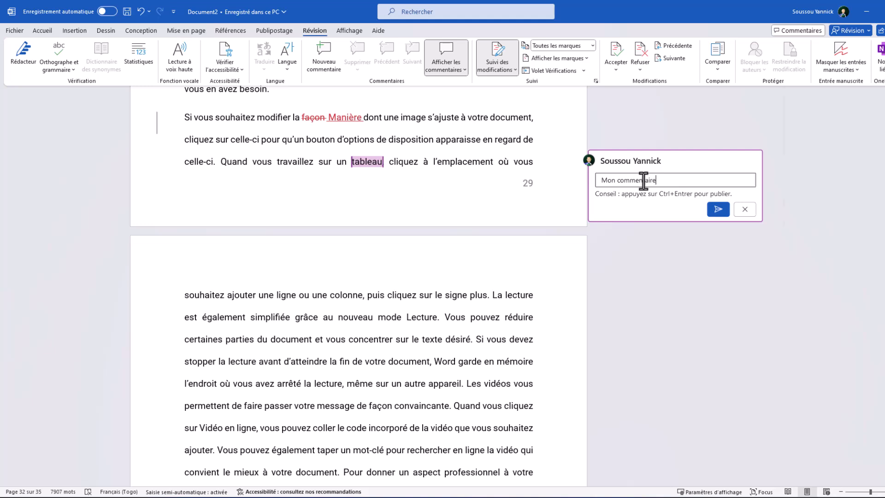
click(718, 209)
scroll(519, 195, up, 2)
scroll(480, 247, up, 4)
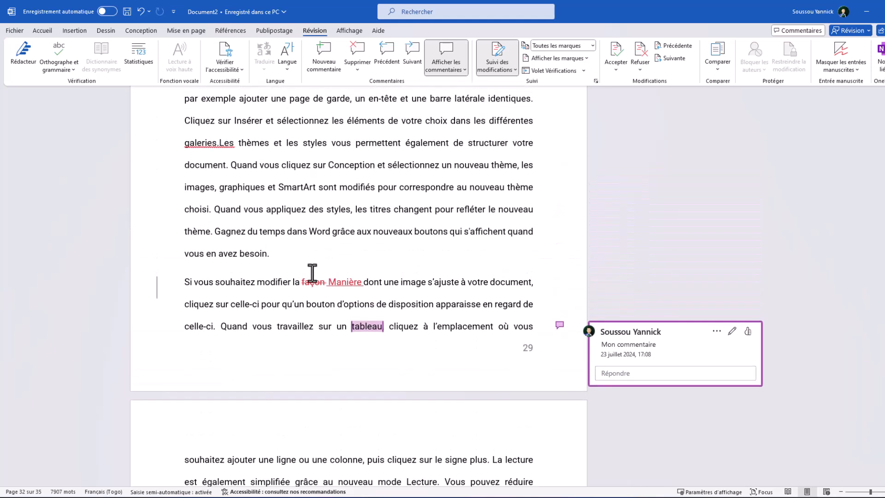
scroll(313, 273, up, 4)
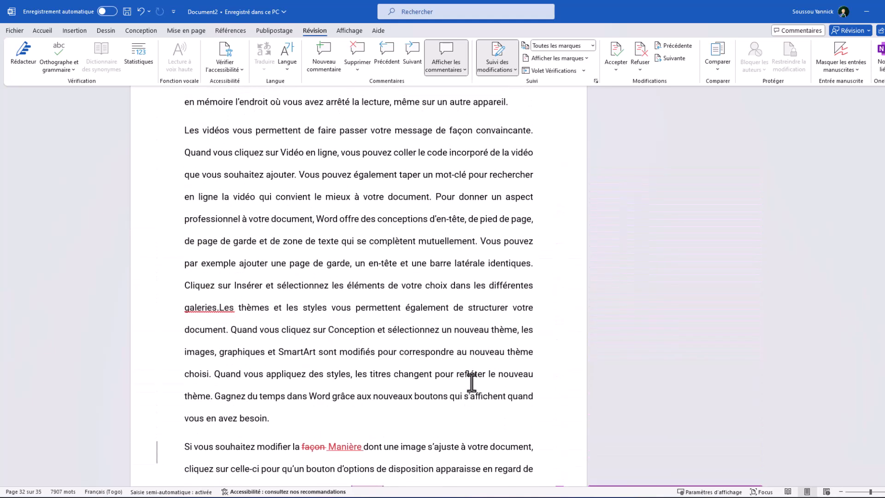
scroll(472, 383, down, 5)
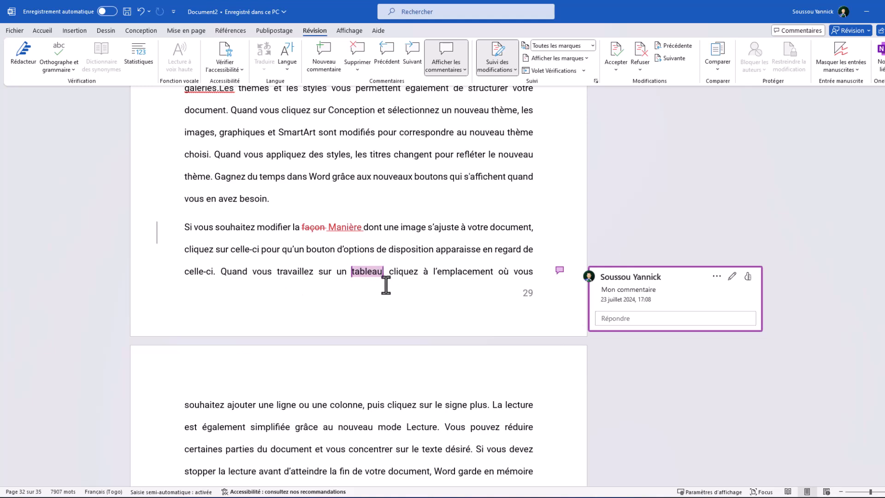